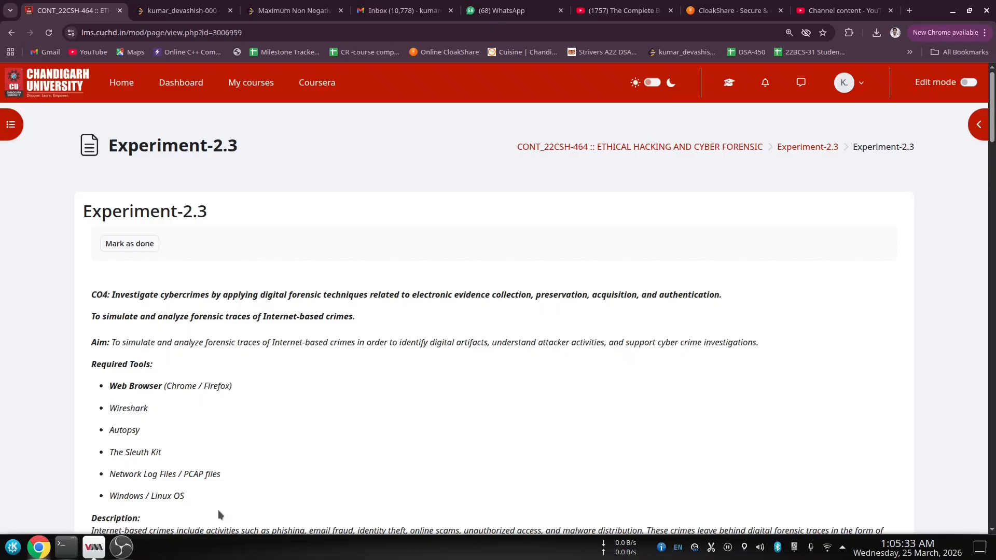
Step: Switch to the debian12 virtual machine window and unlock its Kali session with the account password
{"action": "mouse_move", "coordinate": [94, 550]}
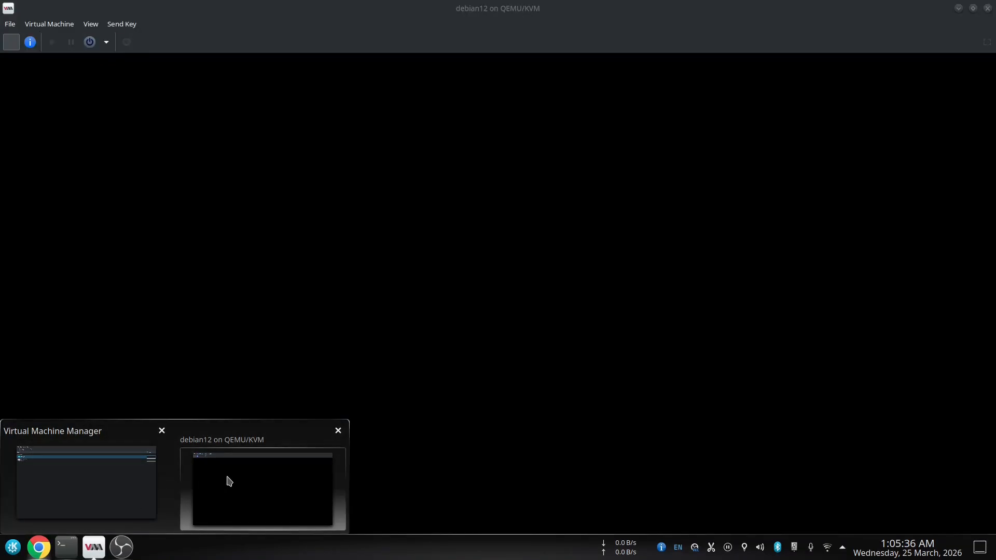
{"action": "left_click", "coordinate": [229, 481]}
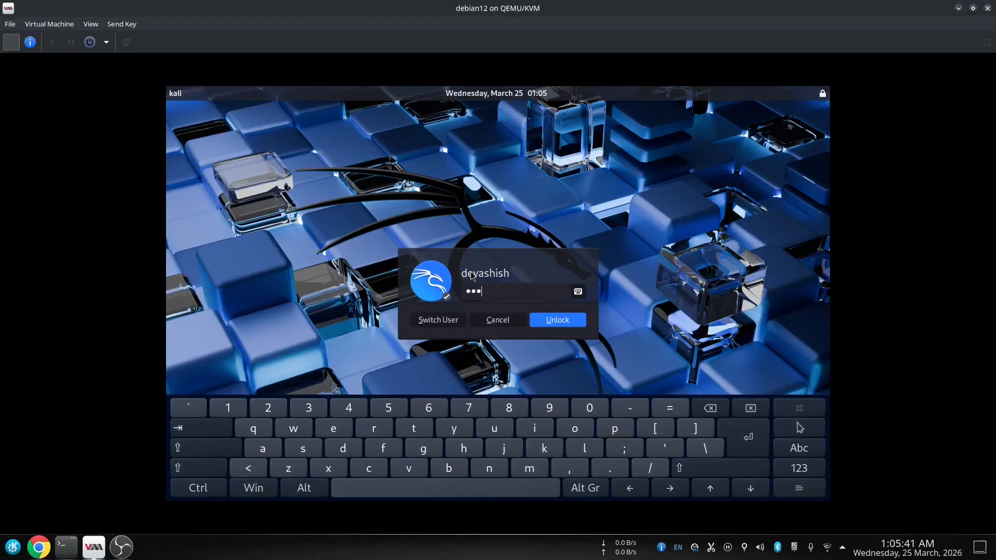
{"action": "key", "text": "Return"}
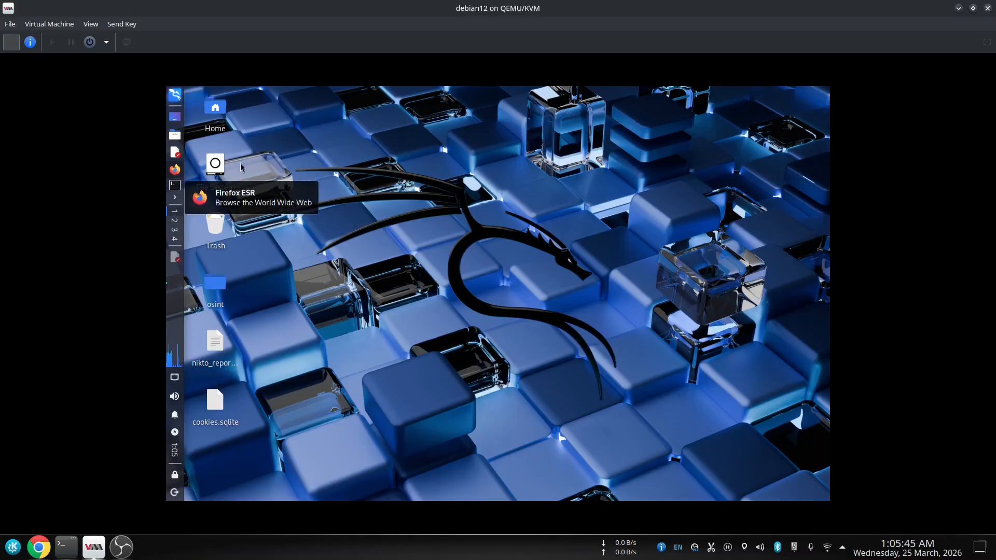
Step: Launch Wireshark with the virtual machine in full screen and start a live capture on the eth0 interface
{"action": "left_click", "coordinate": [175, 96]}
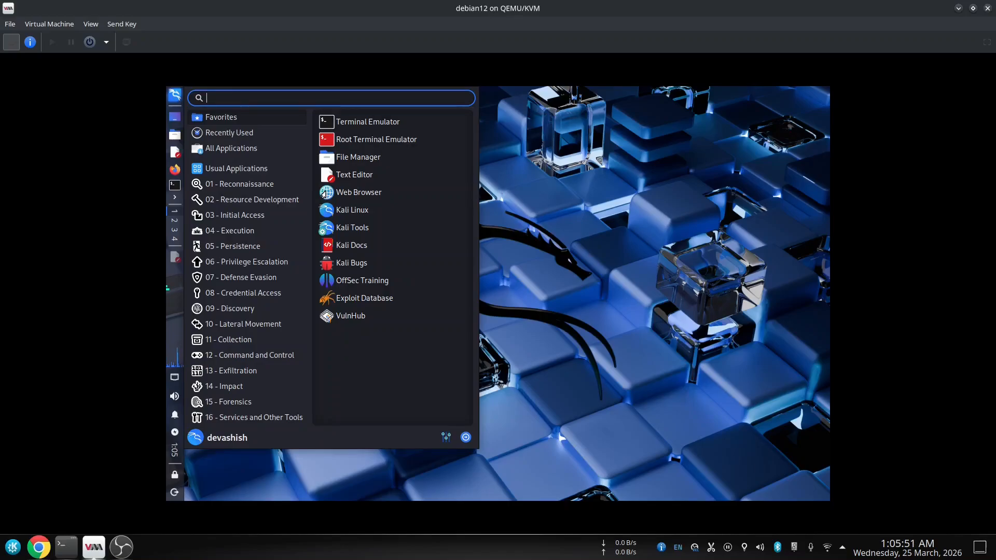
{"action": "type", "text": "wir"}
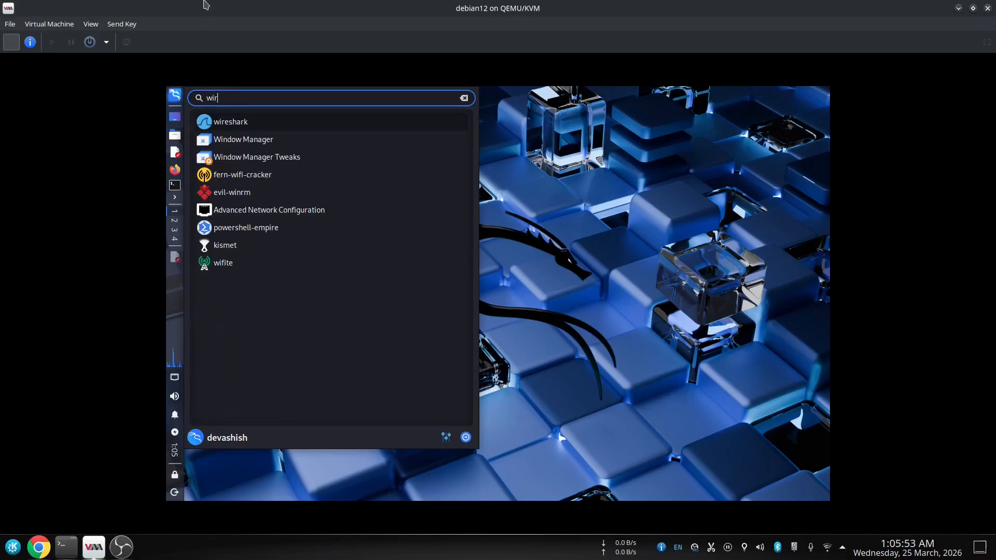
{"action": "left_click", "coordinate": [236, 122]}
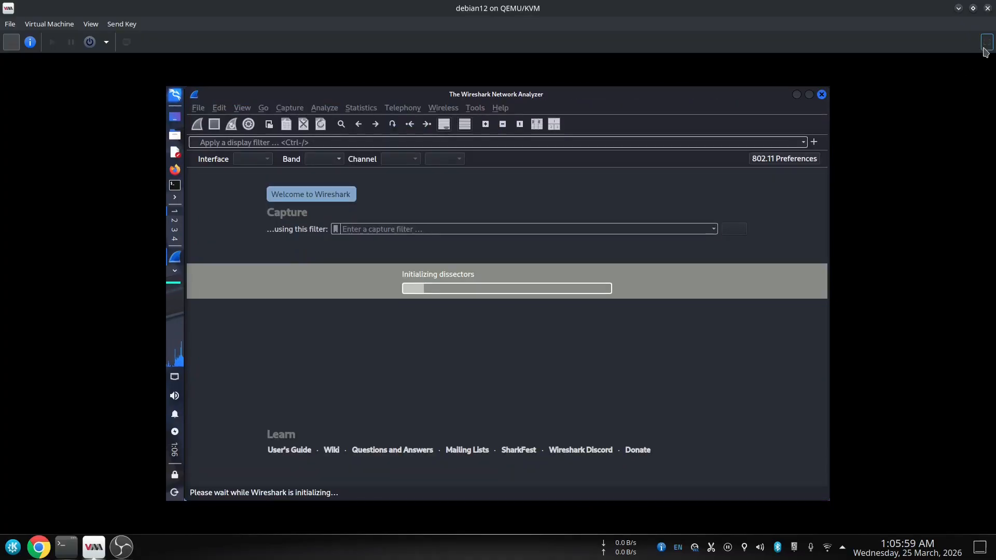
{"action": "left_click", "coordinate": [986, 42]}
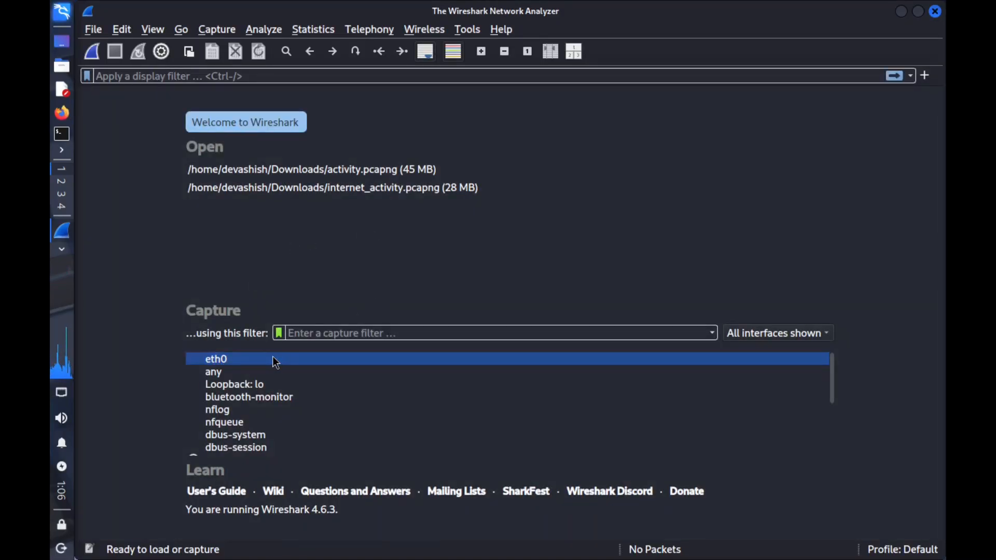
{"action": "double_click", "coordinate": [220, 364]}
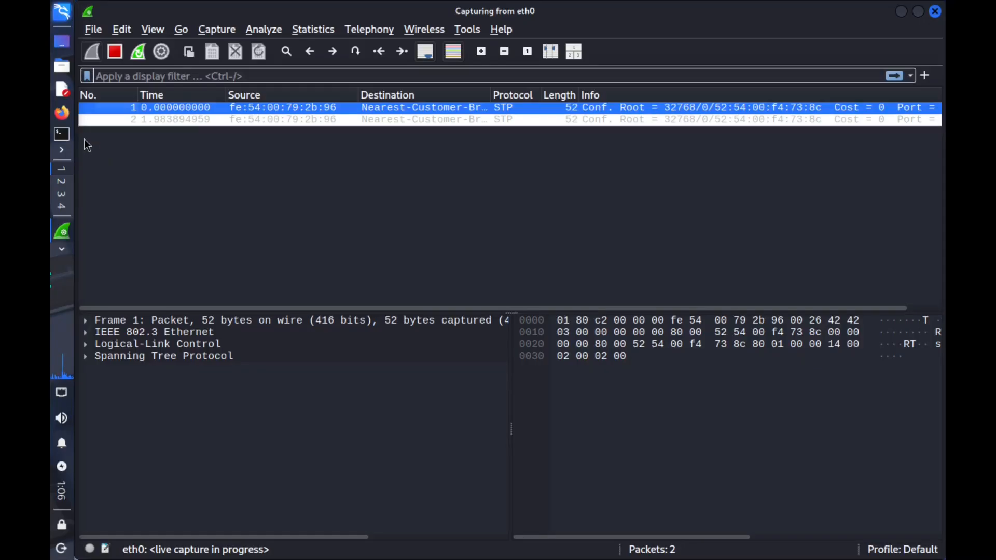
Step: Open Firefox, search the web for "cyber forensic" and browse through the results
{"action": "left_click", "coordinate": [63, 114]}
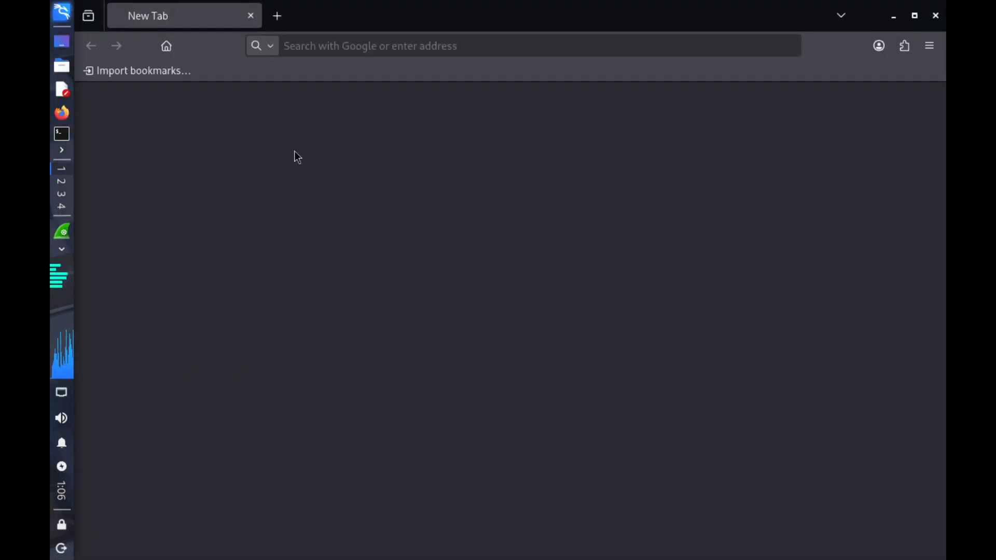
{"action": "left_click", "coordinate": [279, 20]}
{"action": "left_click", "coordinate": [250, 15]}
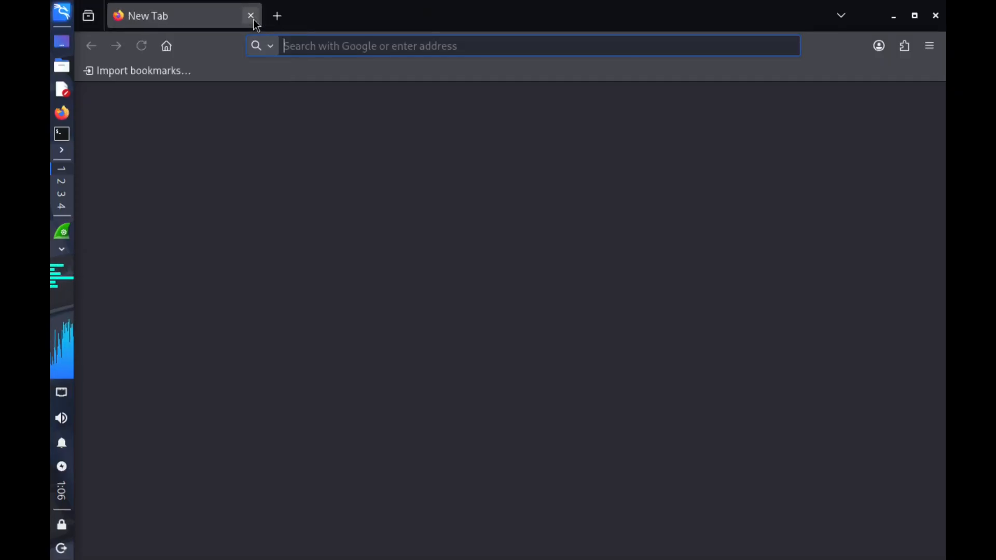
{"action": "type", "text": "v"}
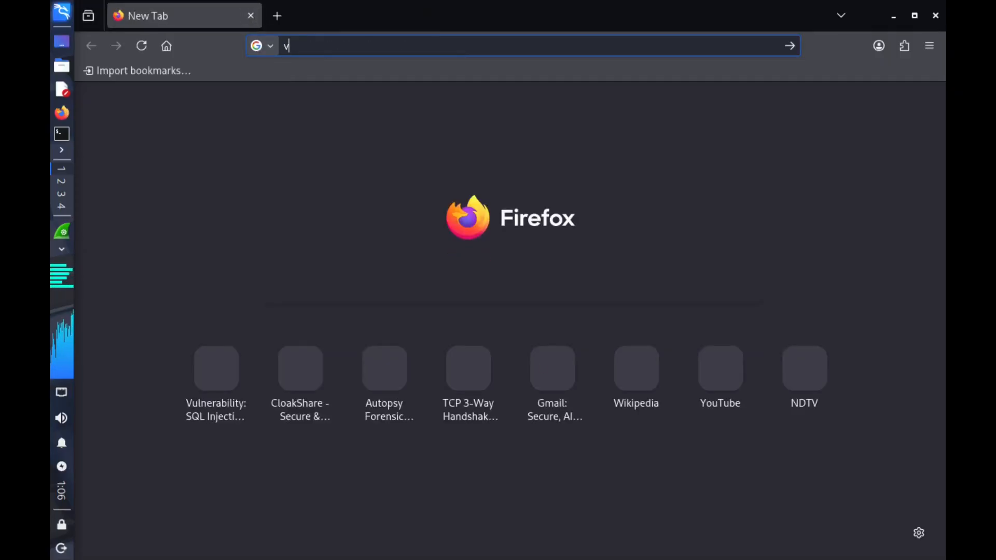
{"action": "type", "text": "cyber "}
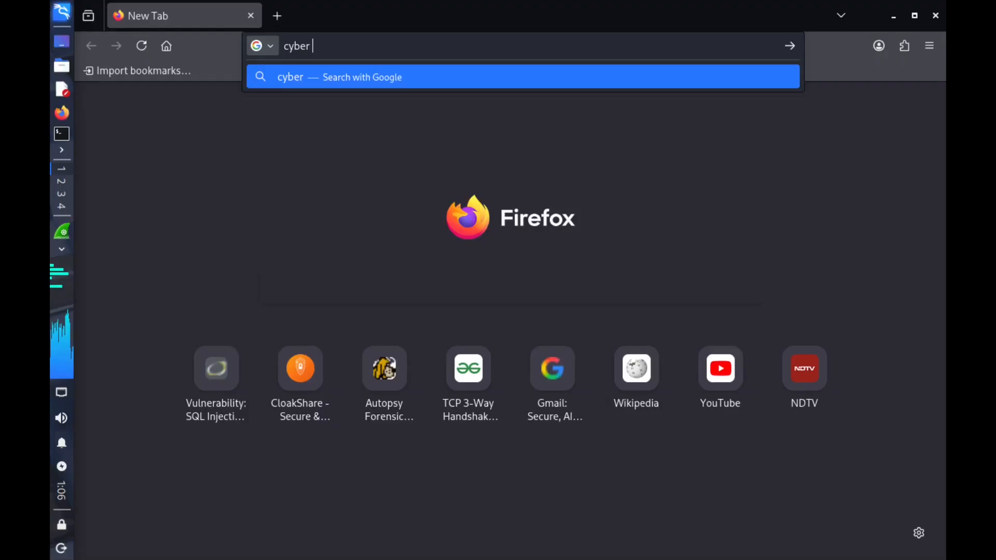
{"action": "type", "text": "forencis"}
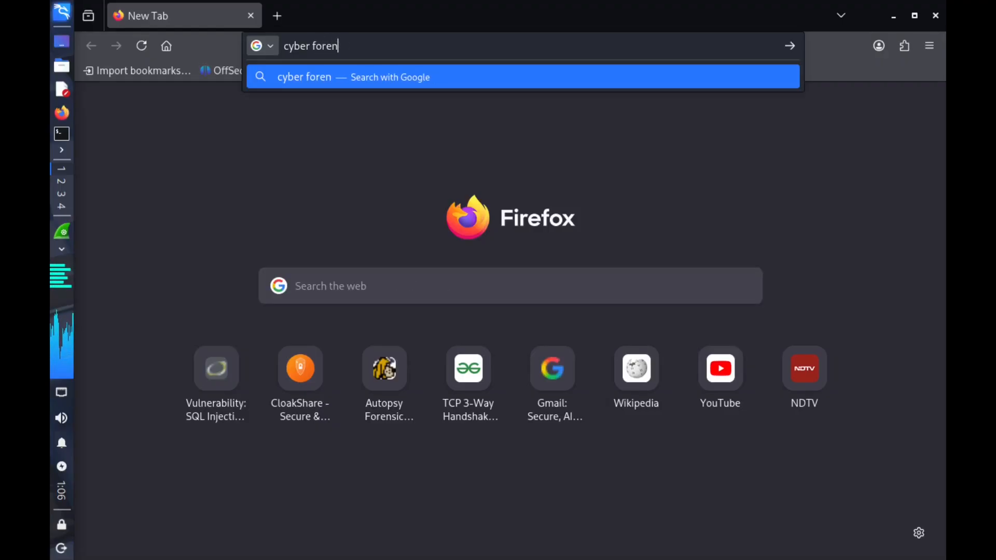
{"action": "type", "text": "sic"}
{"action": "key", "text": "Return"}
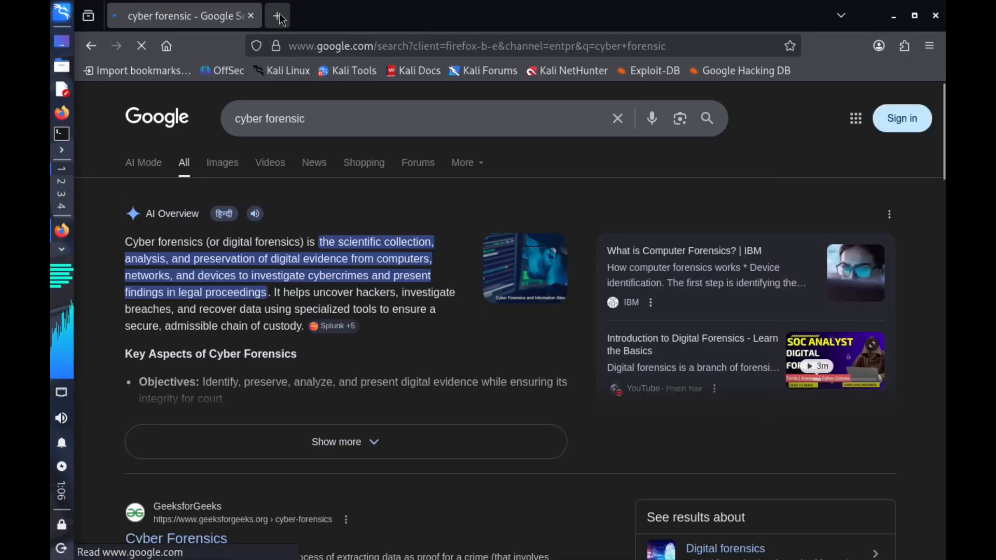
{"action": "scroll", "coordinate": [311, 396], "scroll_direction": "down", "scroll_amount": 10}
{"action": "scroll", "coordinate": [309, 395], "scroll_direction": "down", "scroll_amount": 12}
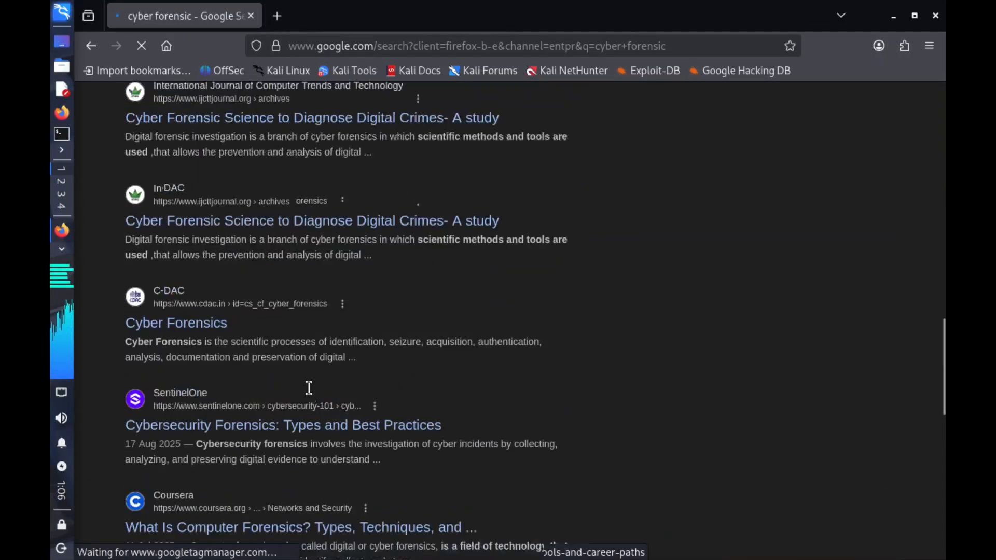
{"action": "scroll", "coordinate": [309, 389], "scroll_direction": "up", "scroll_amount": 20}
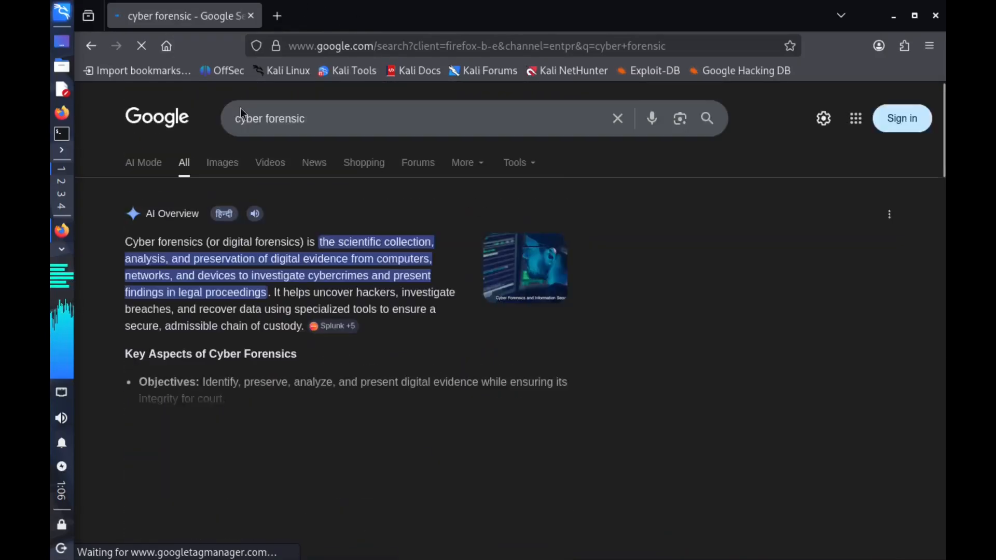
Step: Search for "gmail login" in a new tab and open the Gmail sign-in page from the Google Mail result
{"action": "left_click", "coordinate": [277, 16]}
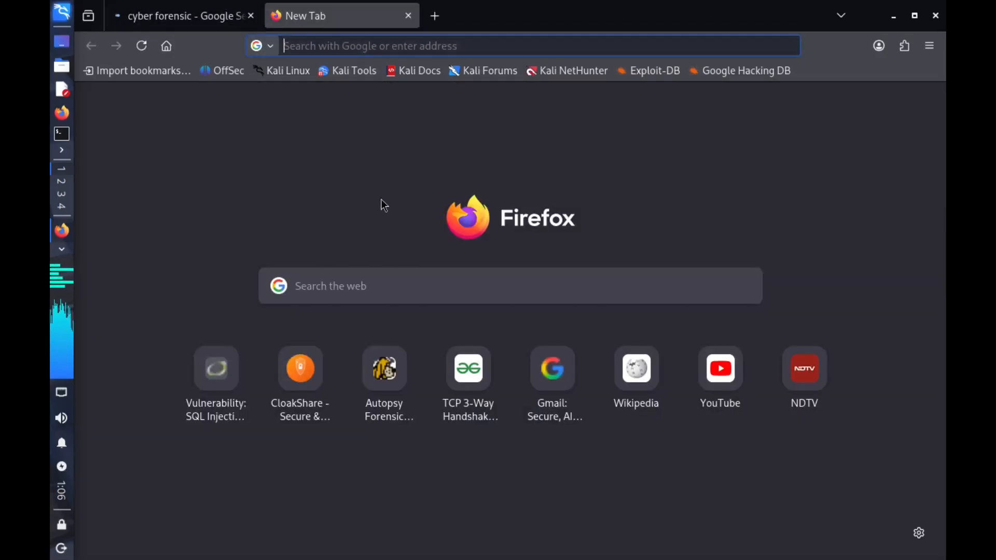
{"action": "type", "text": "gmi"}
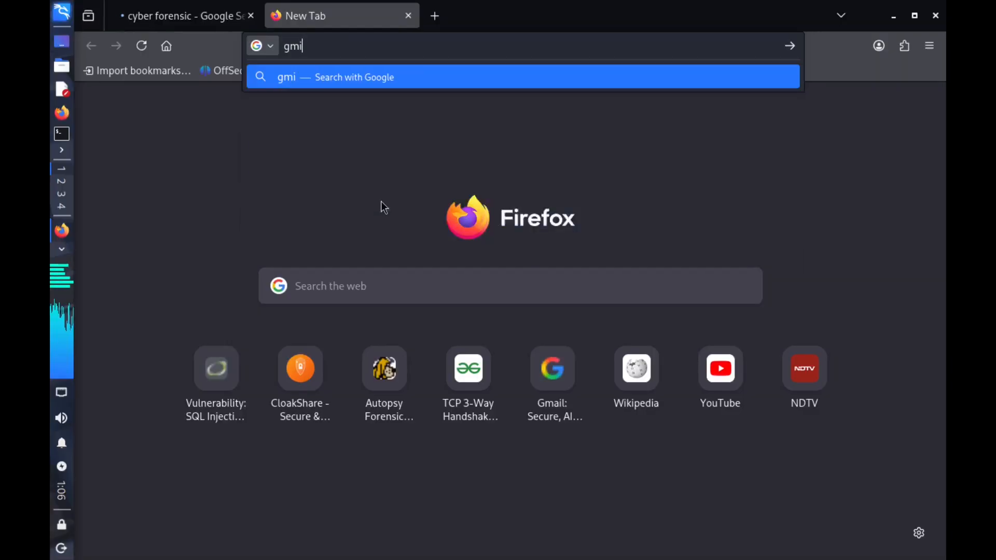
{"action": "key", "text": "BackSpace"}
{"action": "type", "text": "ai"}
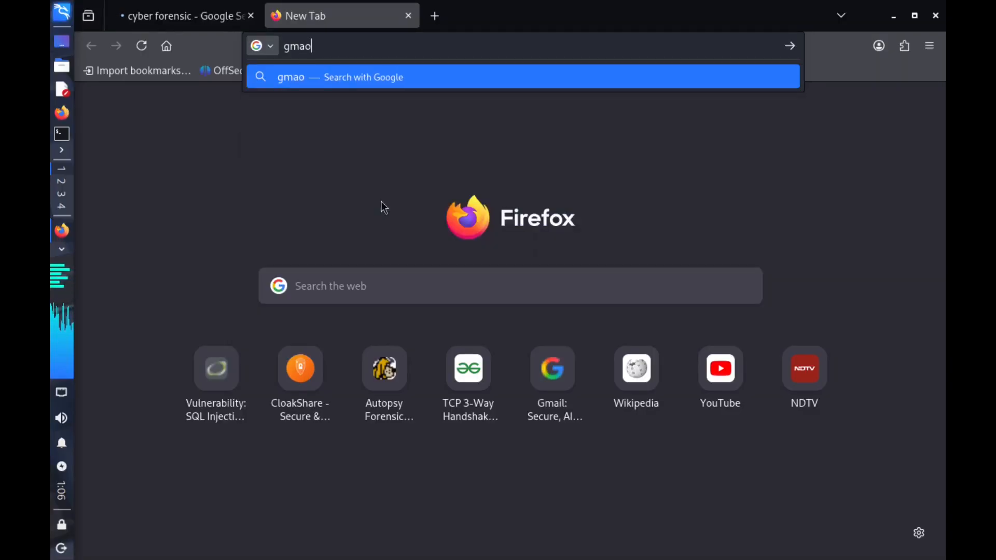
{"action": "type", "text": "l login"}
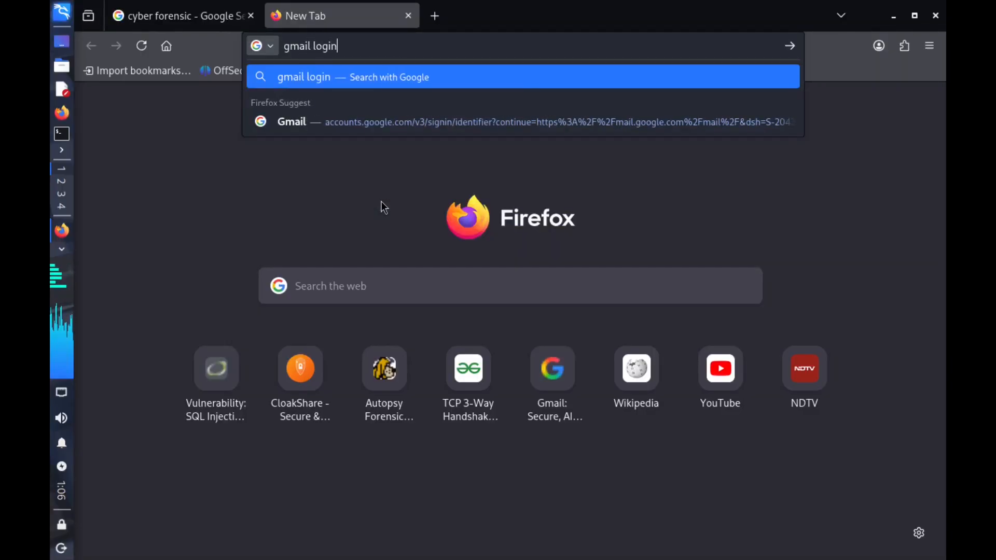
{"action": "key", "text": "Return"}
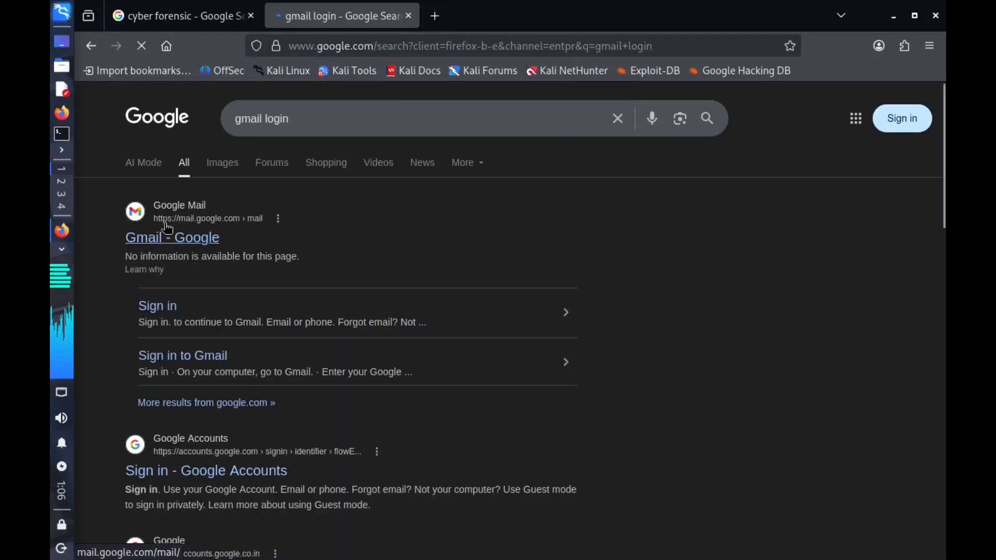
{"action": "left_click", "coordinate": [166, 242]}
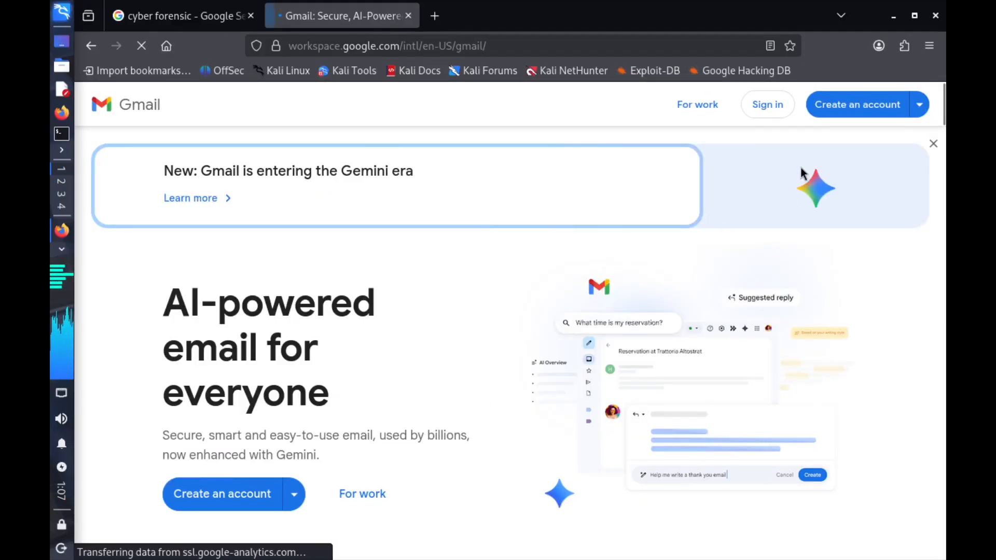
{"action": "left_click", "coordinate": [763, 111]}
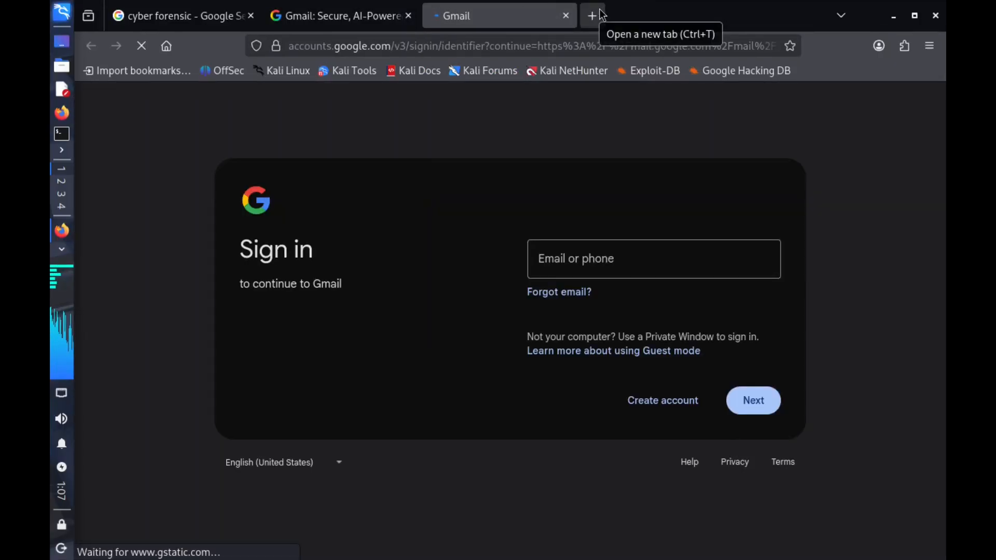
Step: Replace the Gmail sign-in tab with a new one, search for "image download" and open Unsplash's free images page
{"action": "left_click", "coordinate": [595, 15]}
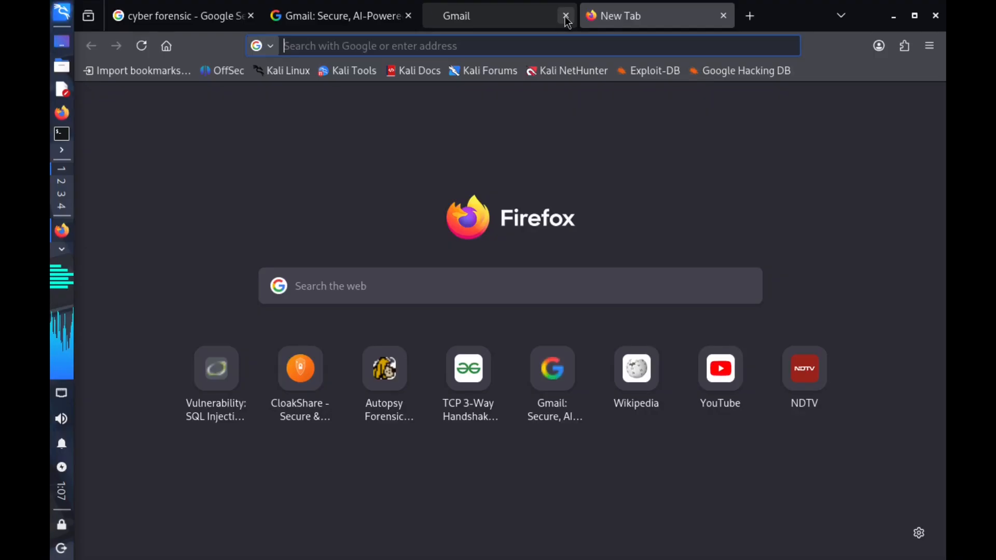
{"action": "left_click", "coordinate": [566, 19]}
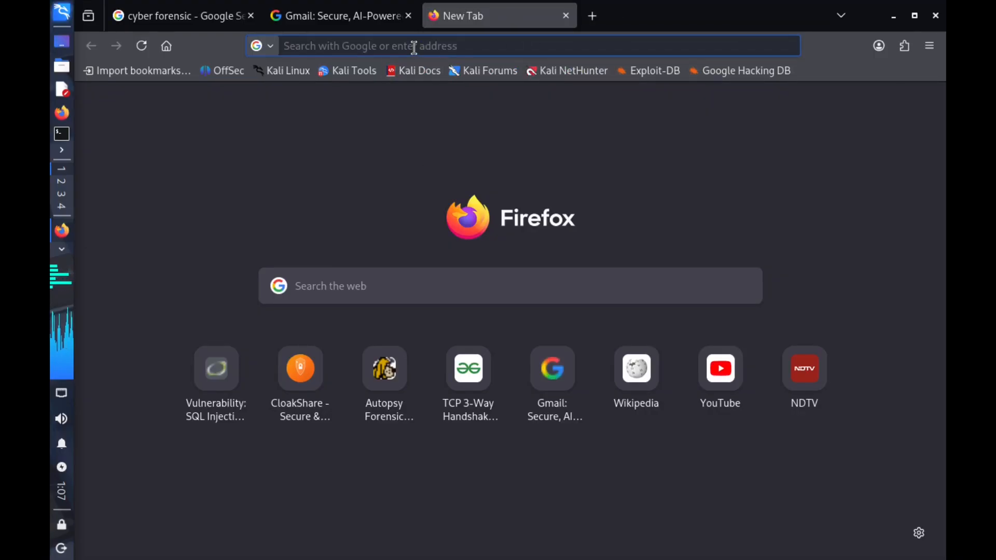
{"action": "left_click", "coordinate": [414, 47]}
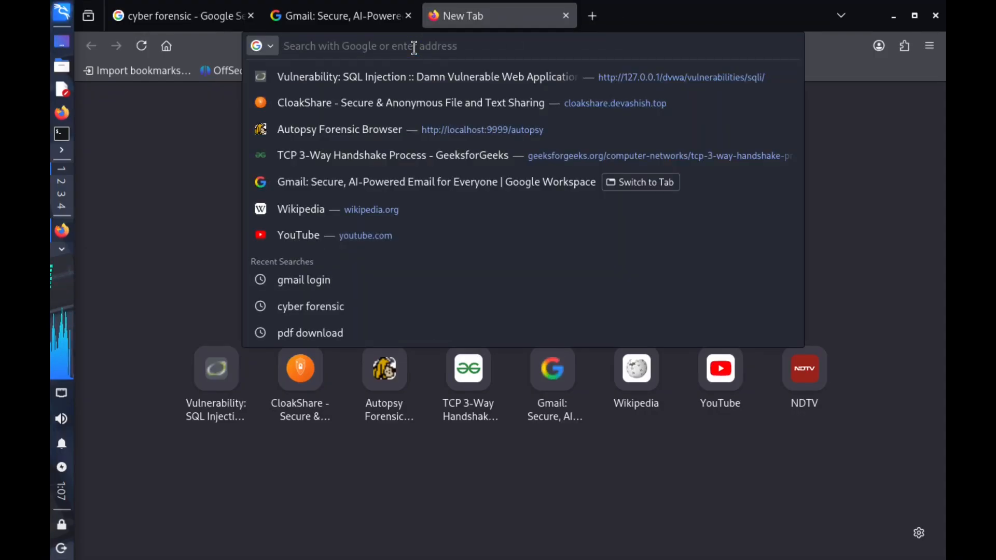
{"action": "type", "text": "image"}
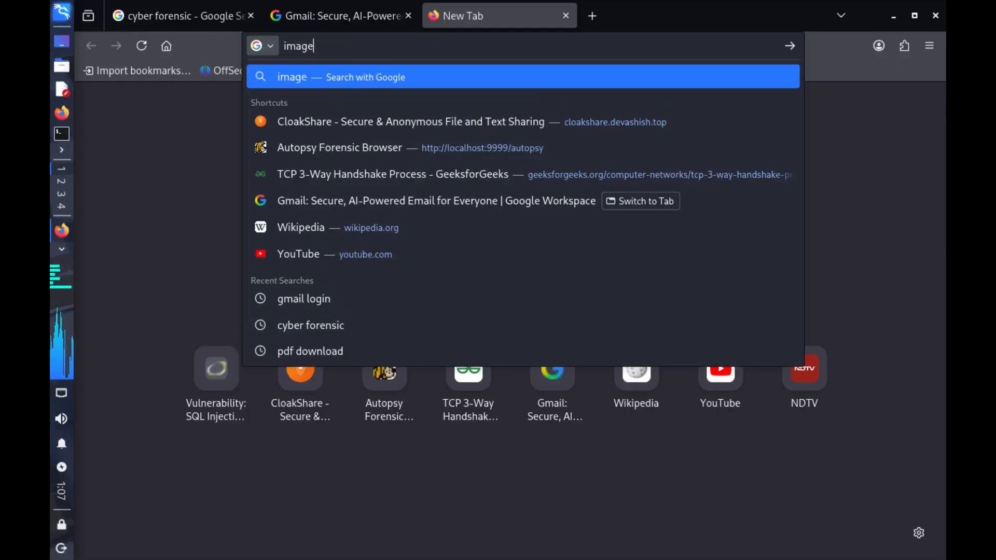
{"action": "type", "text": " download"}
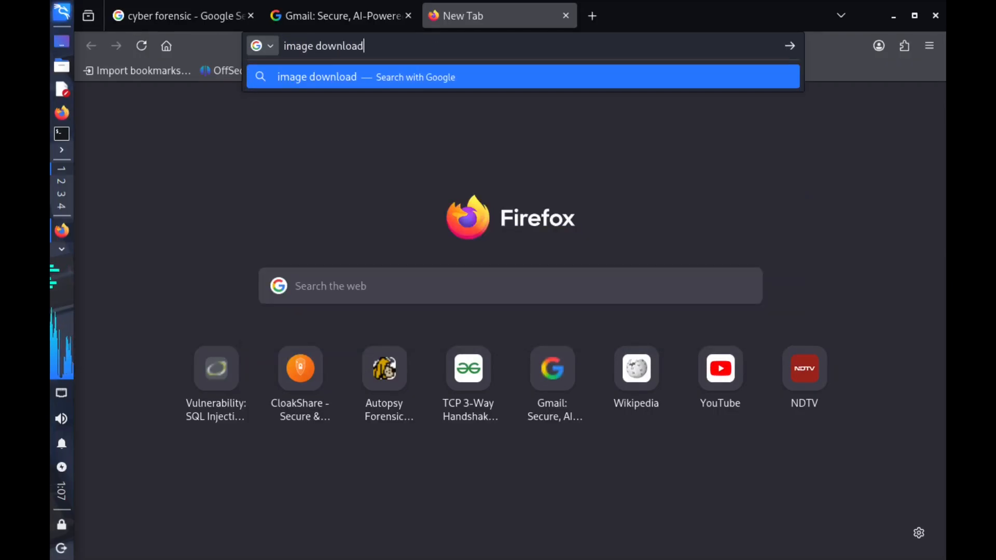
{"action": "key", "text": "Return"}
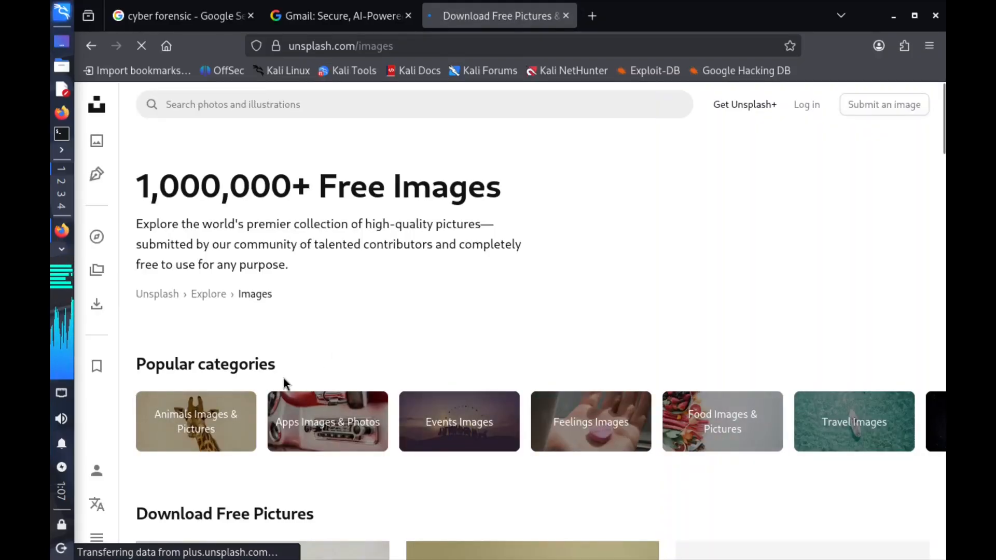
Step: Open the developer tools on the Unsplash page and download the photo of autumn leaves, acorns and seed pods
{"action": "scroll", "coordinate": [284, 383], "scroll_direction": "down", "scroll_amount": 10}
{"action": "scroll", "coordinate": [284, 382], "scroll_direction": "down", "scroll_amount": 3}
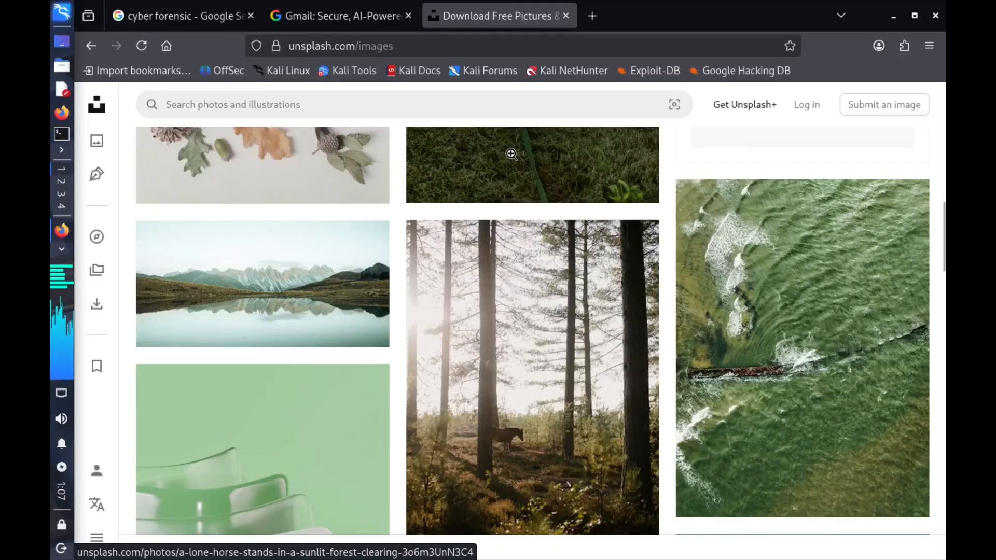
{"action": "key", "text": "F12"}
{"action": "scroll", "coordinate": [517, 160], "scroll_direction": "up", "scroll_amount": 3}
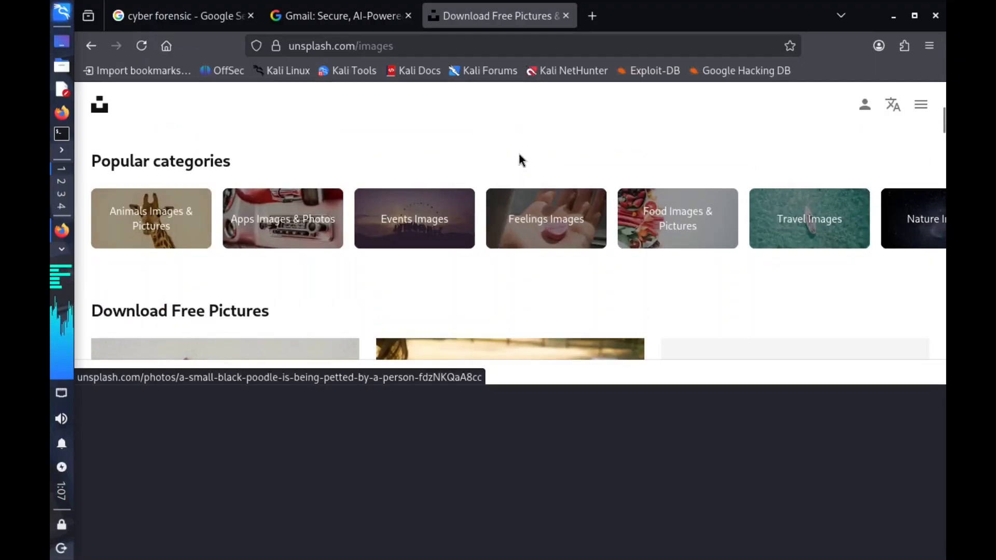
{"action": "scroll", "coordinate": [515, 155], "scroll_direction": "down", "scroll_amount": 6}
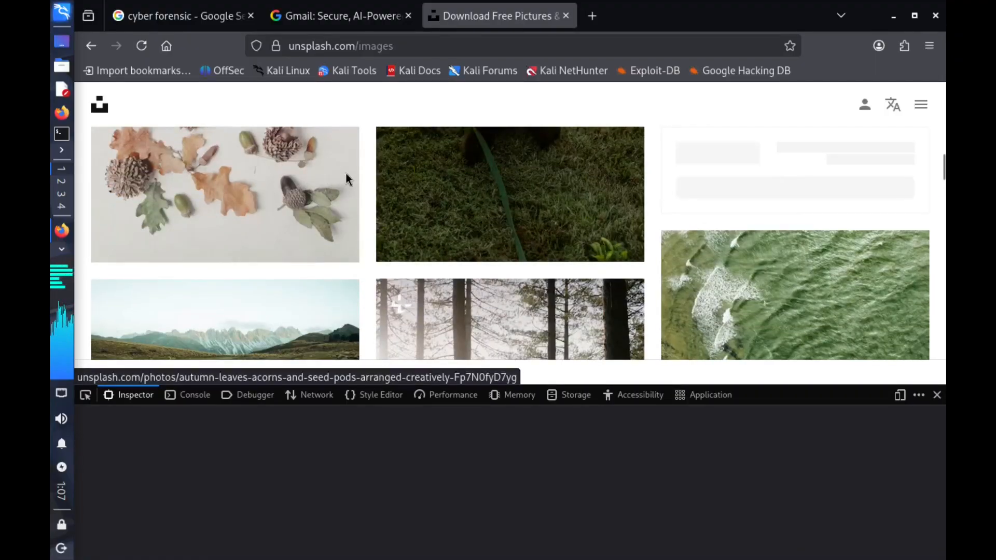
{"action": "left_click", "coordinate": [285, 171]}
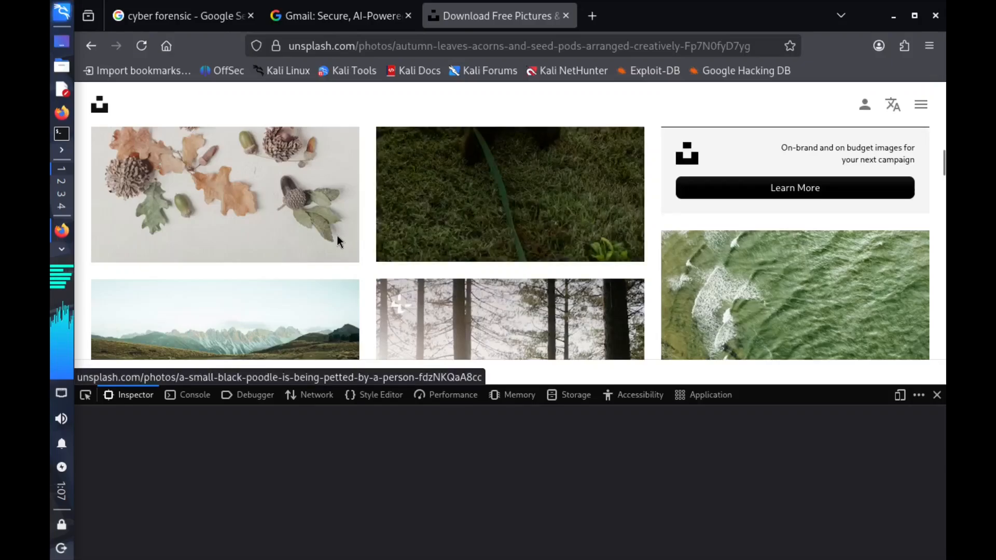
{"action": "left_click", "coordinate": [324, 235]}
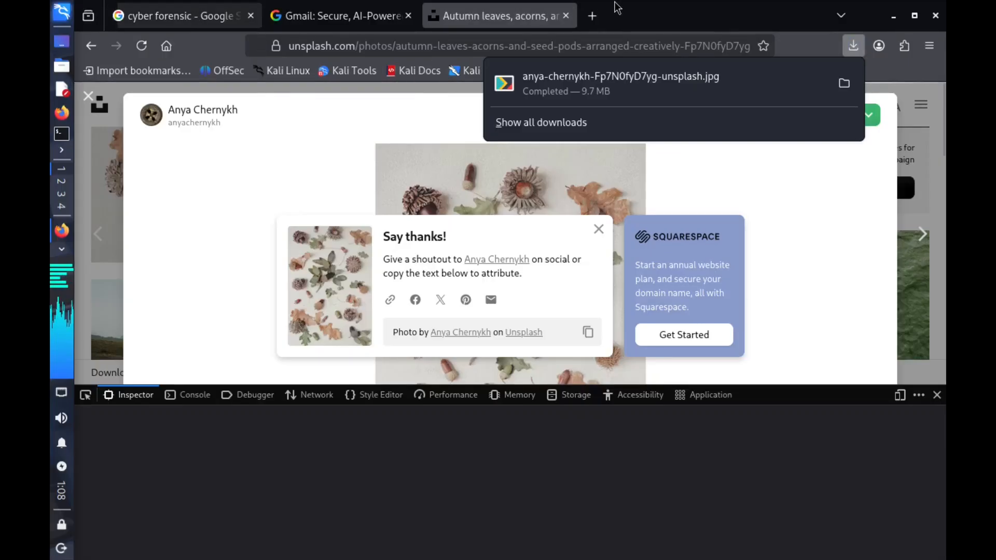
Step: Open a new browser tab and search the web for "geeksforgeeks"
{"action": "left_click", "coordinate": [592, 15]}
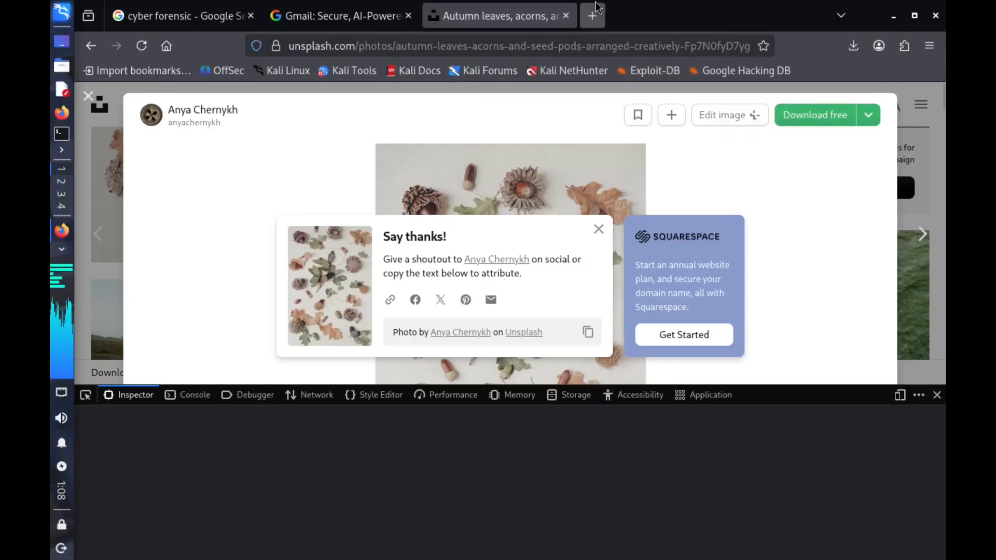
{"action": "type", "text": "geek"}
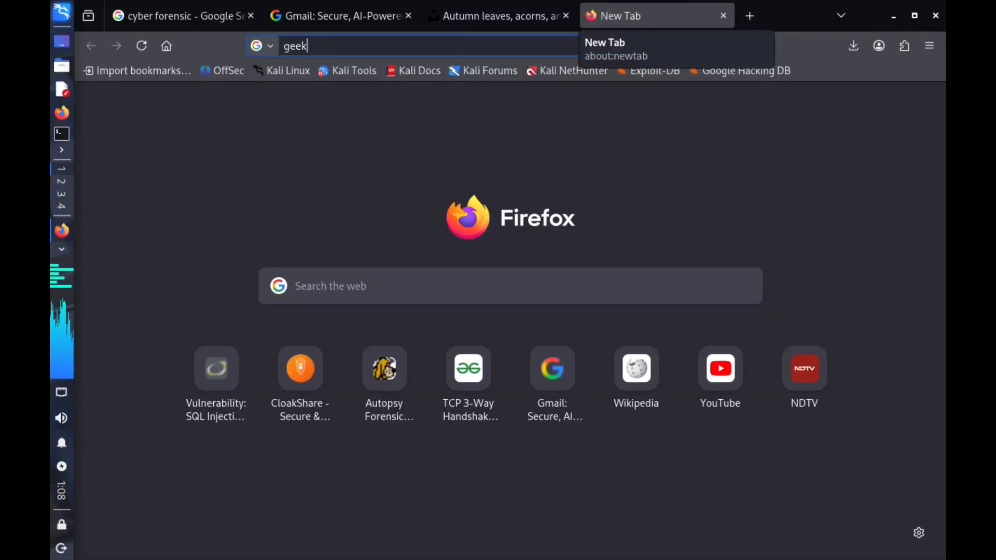
{"action": "type", "text": "sg"}
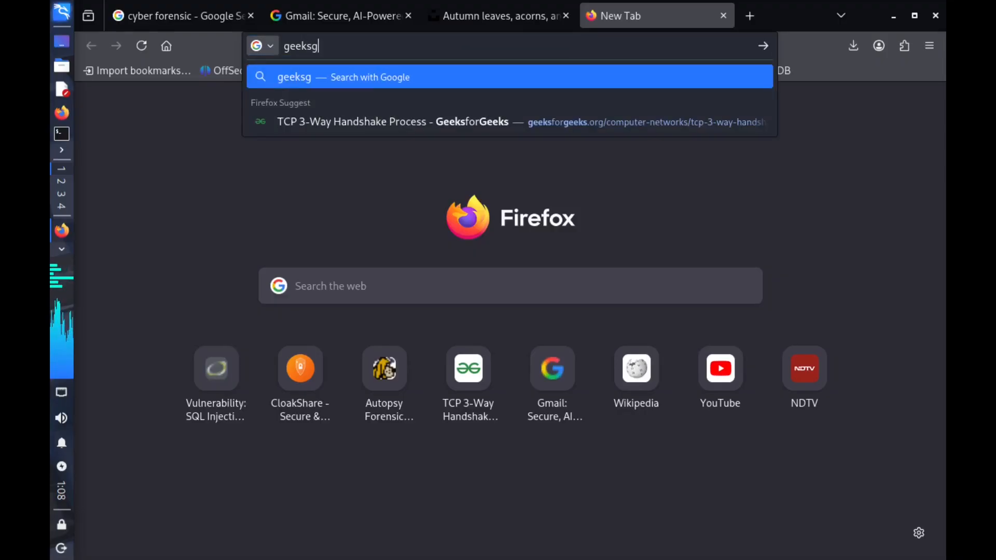
{"action": "key", "text": "BackSpace"}
{"action": "key", "text": "BackSpace"}
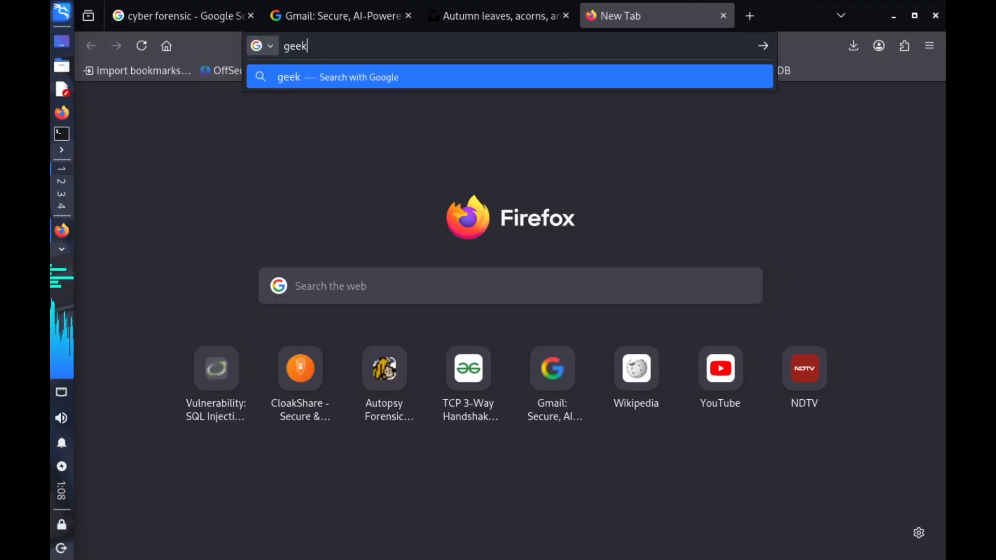
{"action": "type", "text": "sfor"}
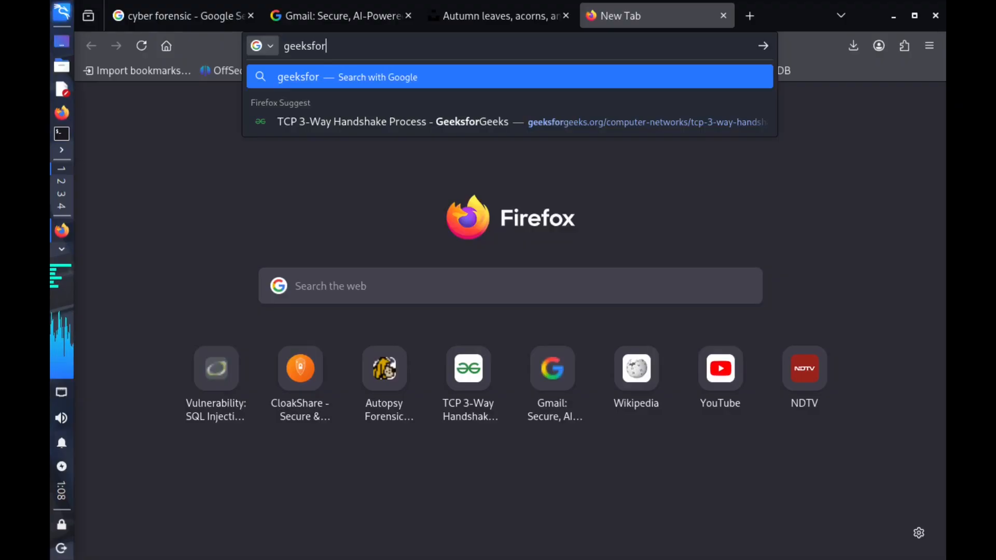
{"action": "type", "text": "geeks"}
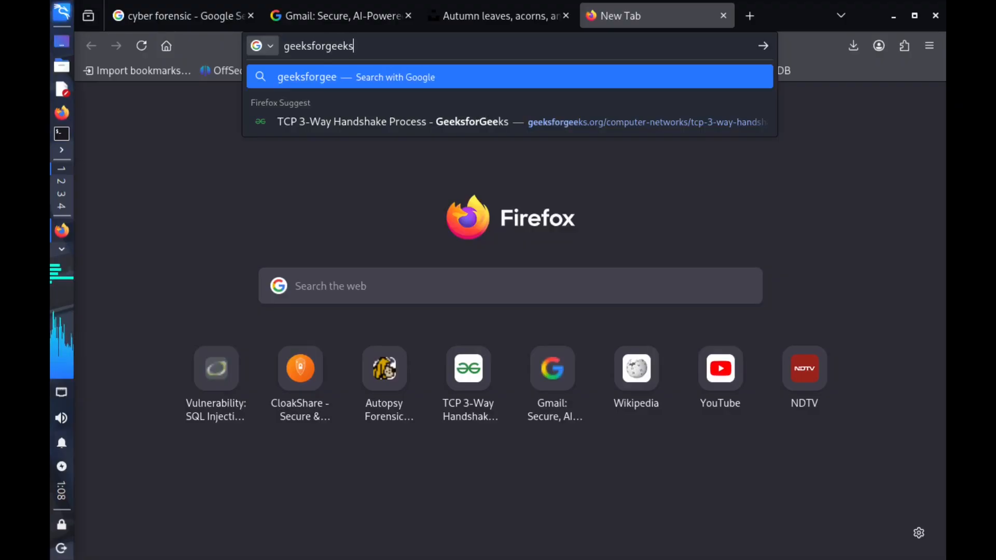
{"action": "key", "text": "Return"}
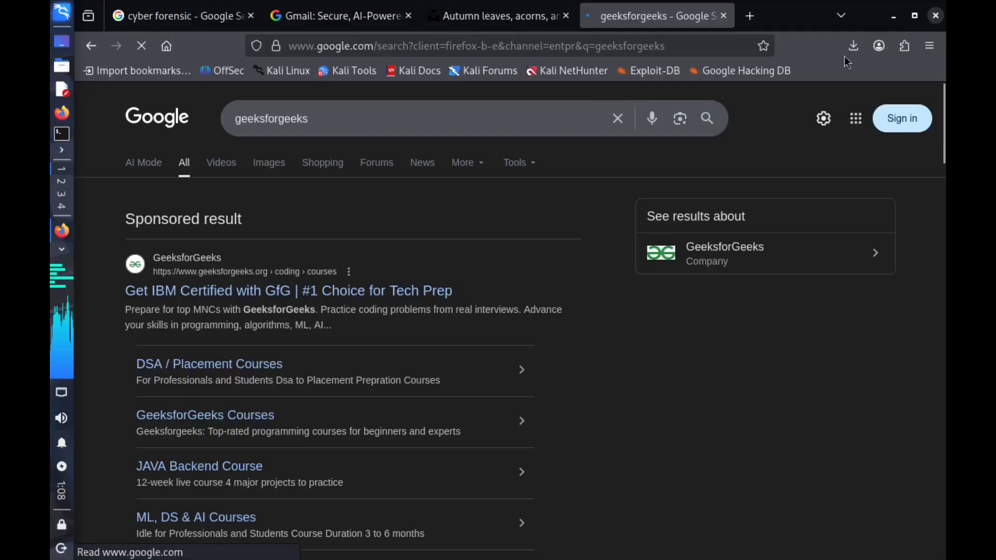
Step: Switch to Wireshark, stop the live eth0 capture and consult the Step 3 notes in Mousepad, minimizing the notes when done
{"action": "key", "text": "alt+Tab"}
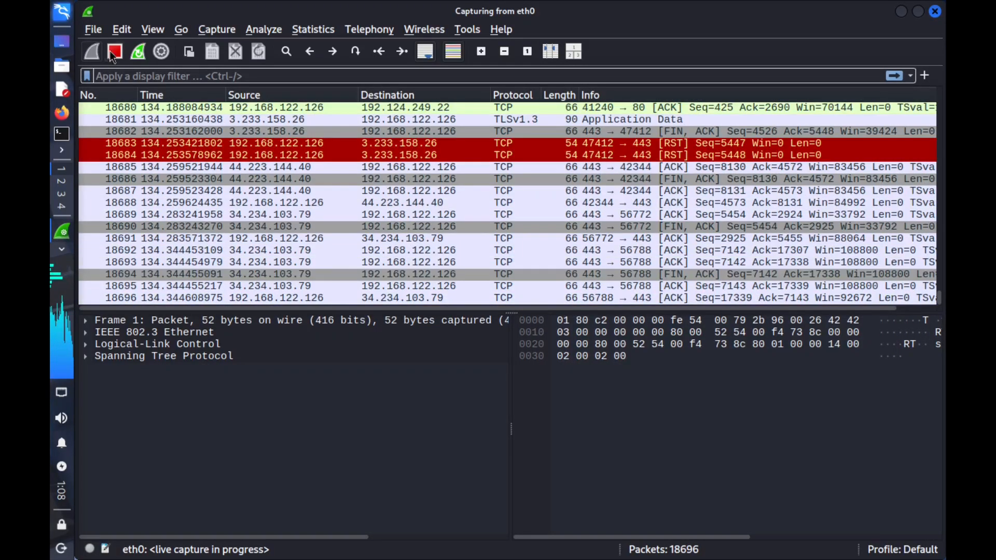
{"action": "left_click", "coordinate": [114, 53]}
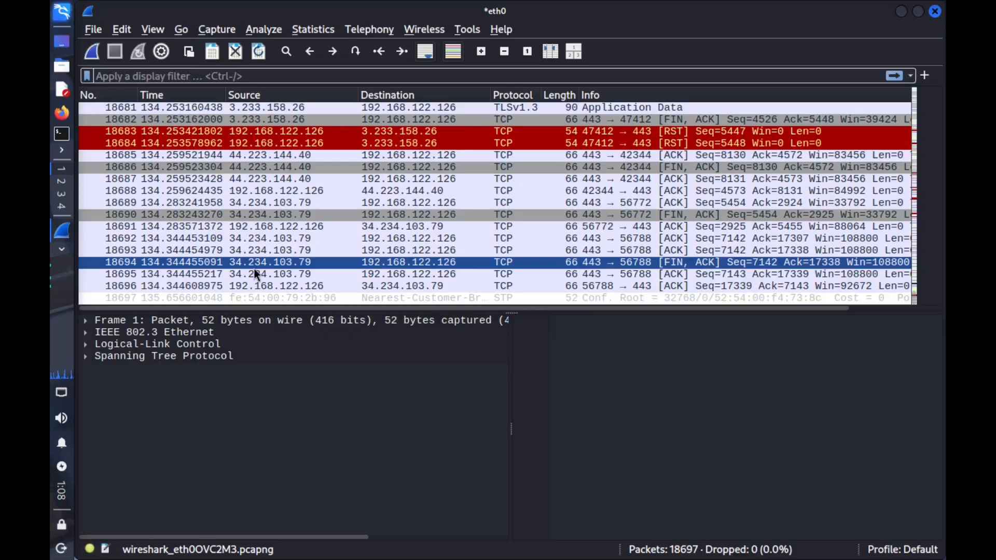
{"action": "key", "text": "alt+Tab"}
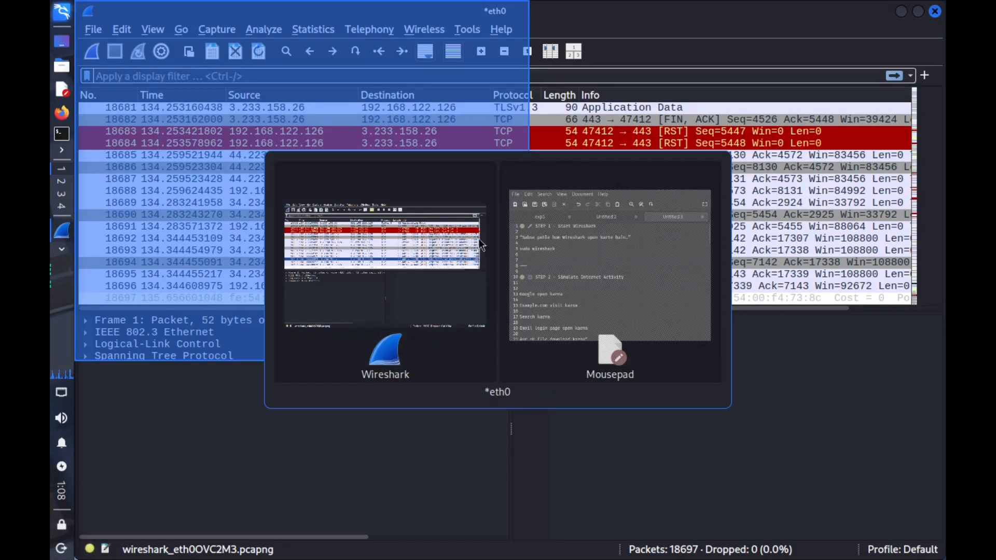
{"action": "left_click", "coordinate": [553, 249]}
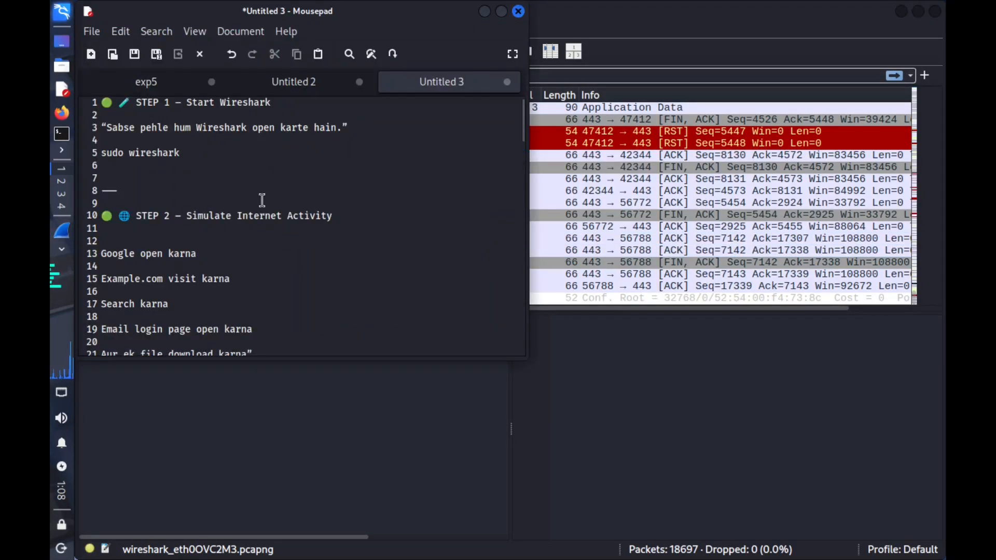
{"action": "scroll", "coordinate": [249, 219], "scroll_direction": "down", "scroll_amount": 6}
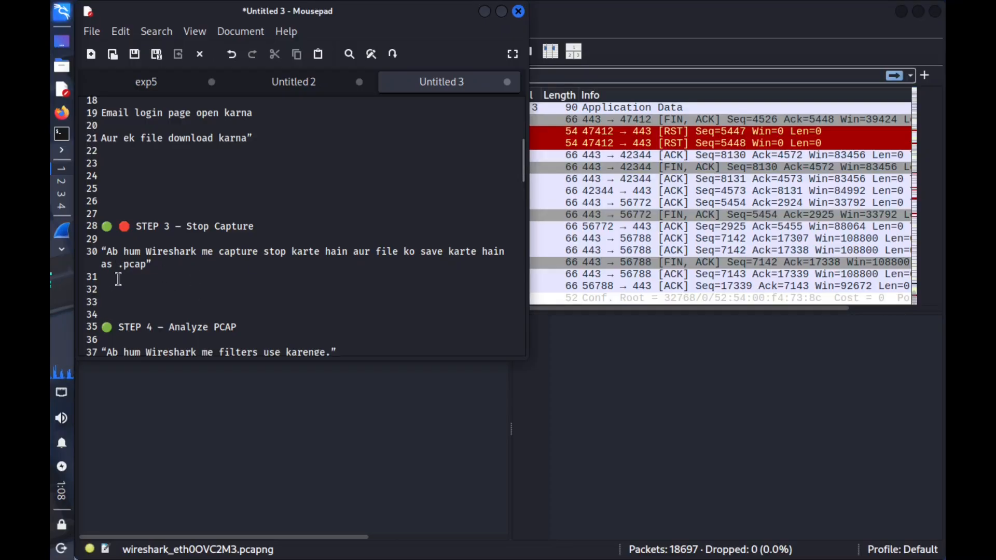
{"action": "left_click", "coordinate": [484, 12]}
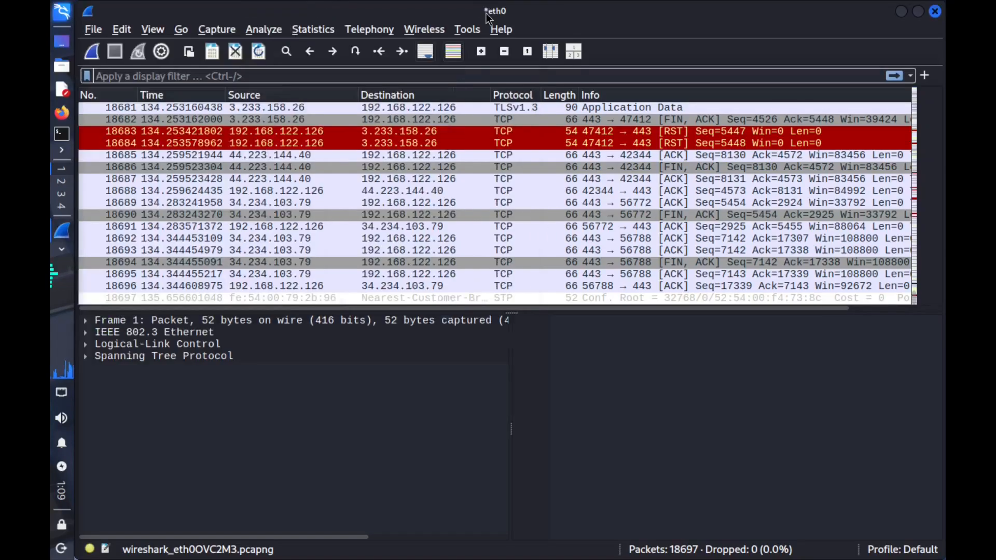
Step: Save the capture in the Downloads folder as internet_acti.pcap, uncompressed and in the pcapng format
{"action": "right_click", "coordinate": [91, 32]}
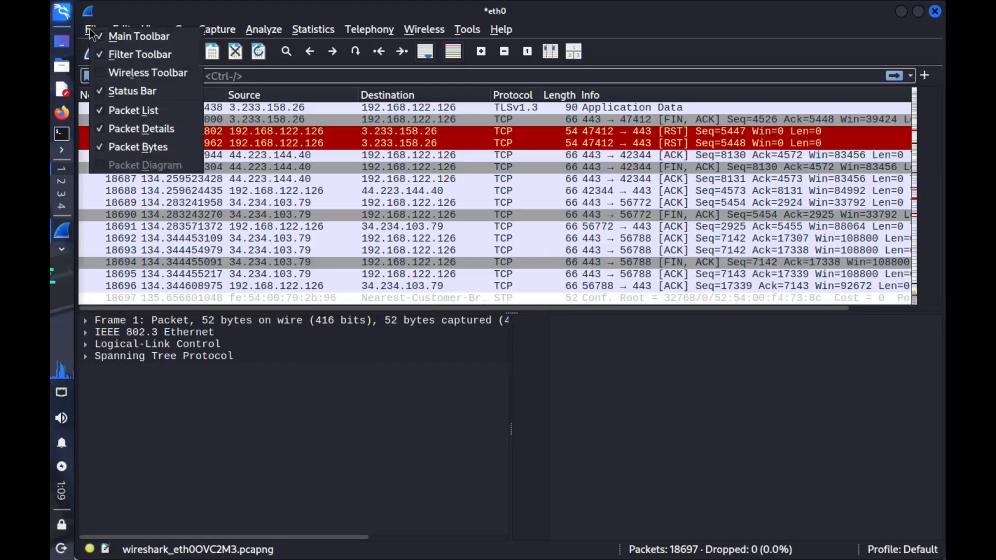
{"action": "left_click", "coordinate": [91, 31]}
{"action": "left_click", "coordinate": [92, 29]}
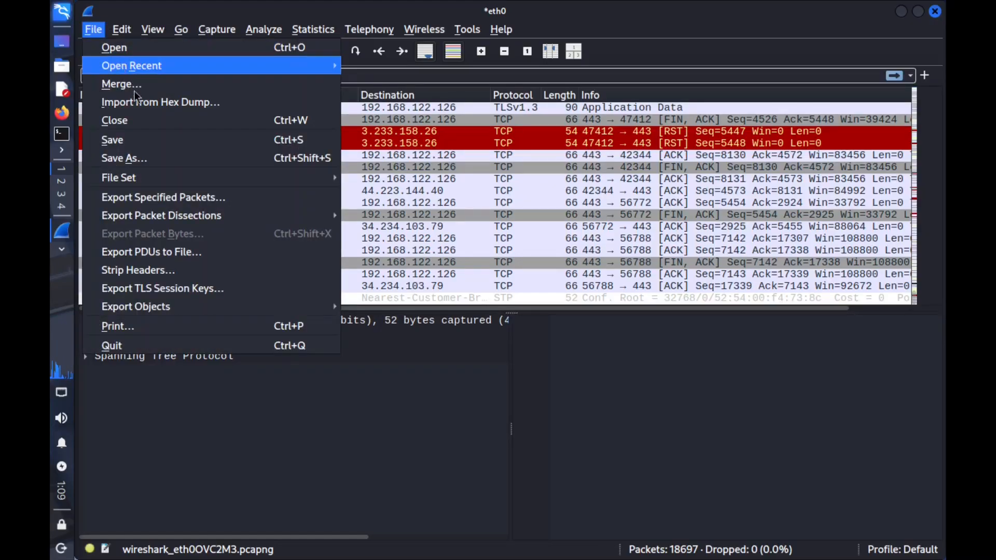
{"action": "left_click", "coordinate": [141, 157]}
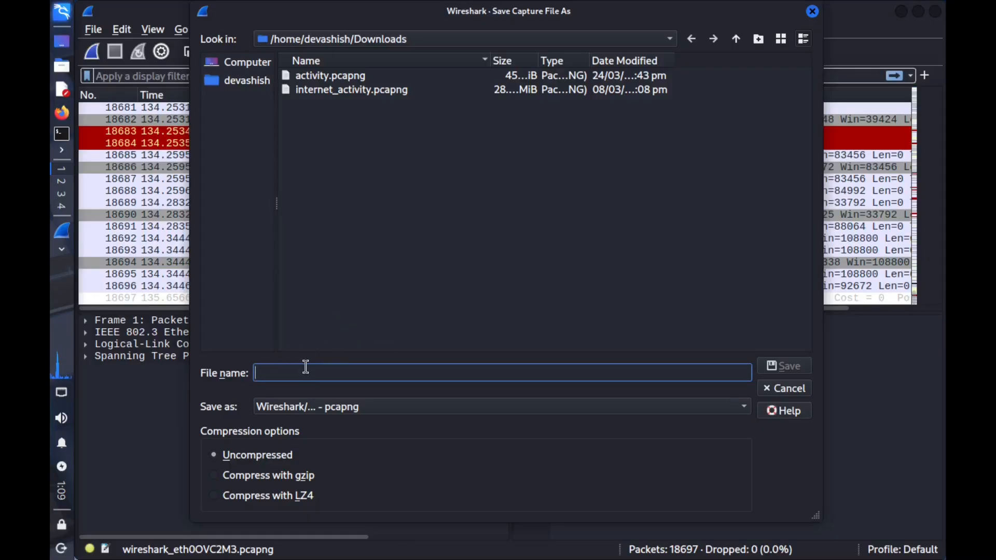
{"action": "type", "text": "inter"}
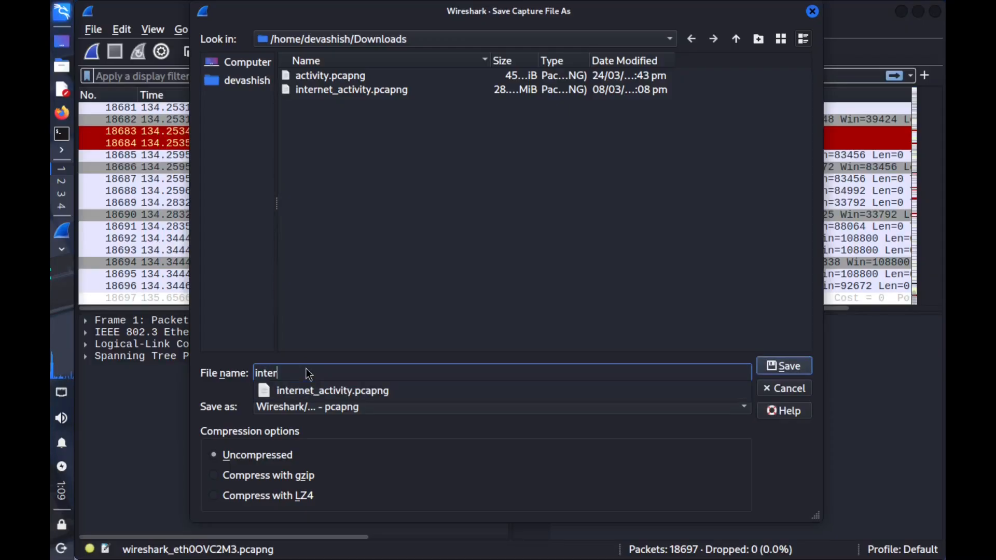
{"action": "type", "text": "net"}
{"action": "type", "text": "_acti.pcap"}
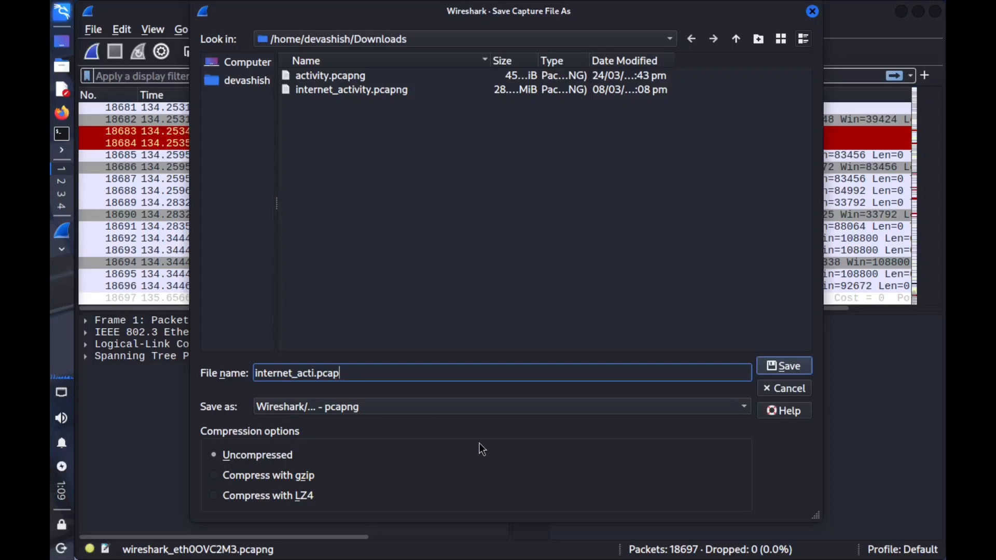
{"action": "left_click", "coordinate": [806, 365]}
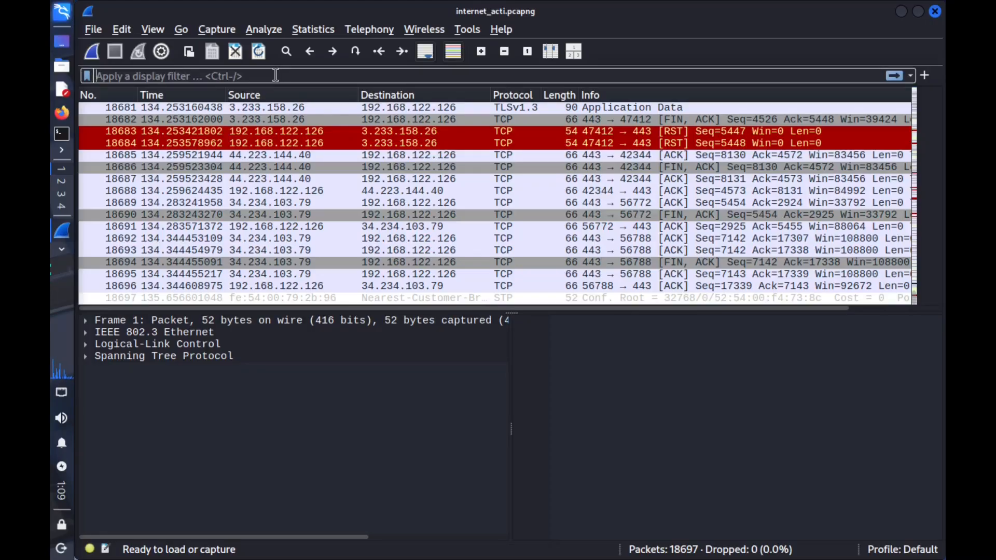
Step: Consult the Step 4 notes in Mousepad, return to Wireshark and apply the display filter dns, selecting the first DNS packet
{"action": "key", "text": "alt+Tab"}
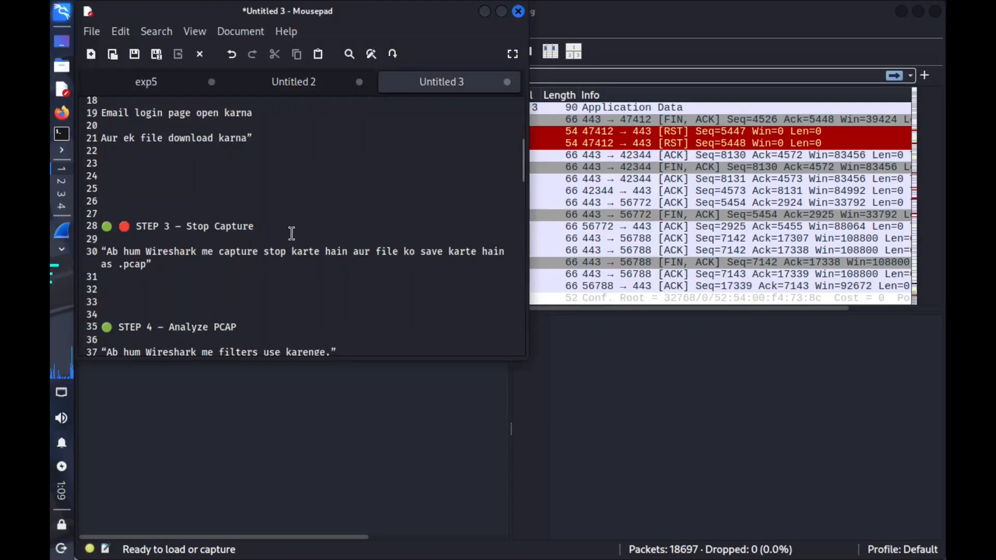
{"action": "scroll", "coordinate": [291, 234], "scroll_direction": "down", "scroll_amount": 3}
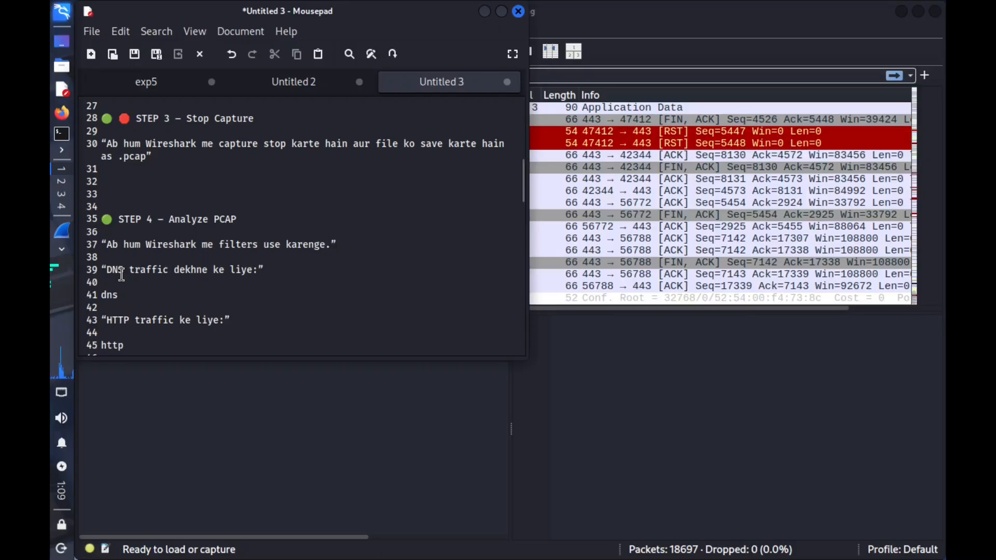
{"action": "scroll", "coordinate": [121, 275], "scroll_direction": "down", "scroll_amount": 1}
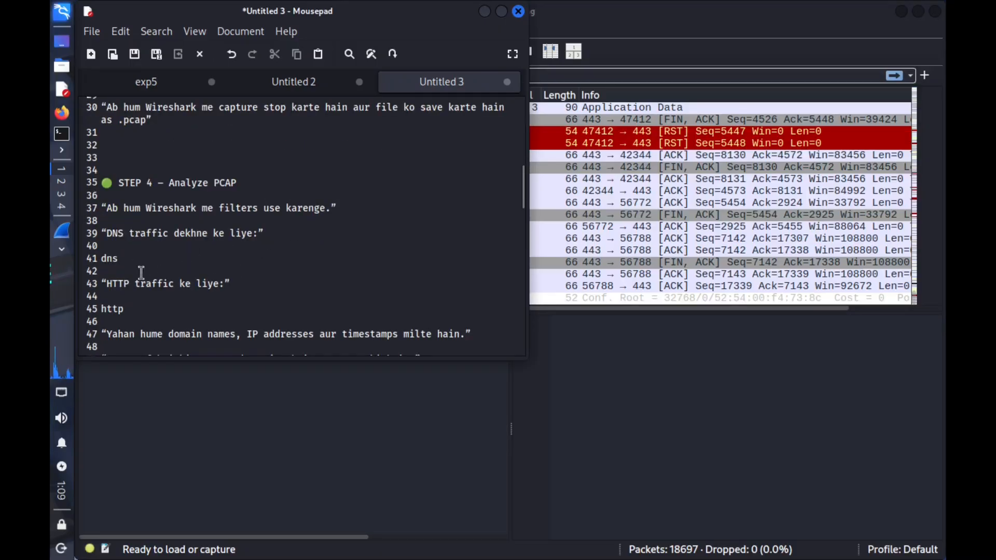
{"action": "key", "text": "alt+Tab"}
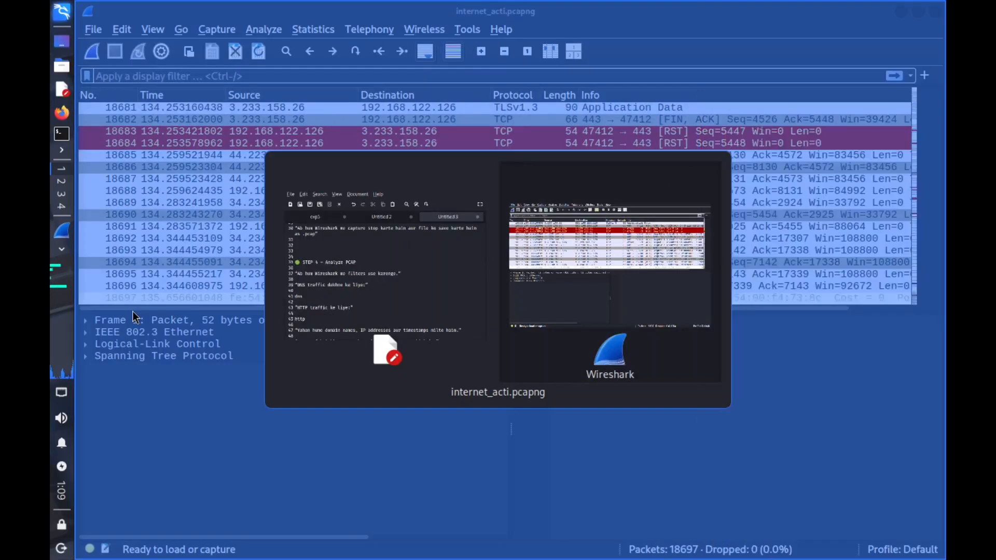
{"action": "left_click", "coordinate": [217, 76]}
{"action": "type", "text": "dns"}
{"action": "key", "text": "Return"}
{"action": "left_click", "coordinate": [380, 106]}
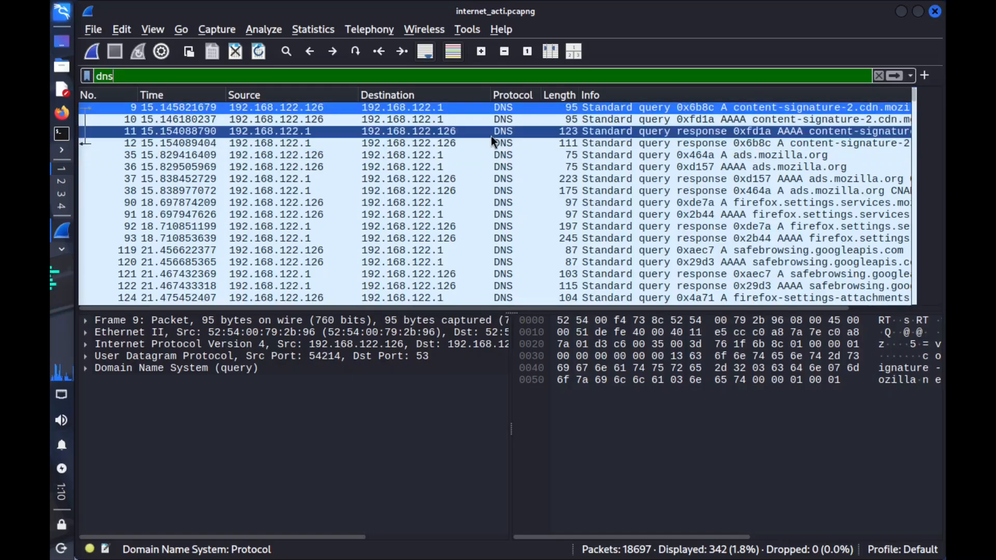
Step: Examine the filtered DNS queries and responses for the domain names, IP addresses and timestamps of the visited sites
{"action": "scroll", "coordinate": [676, 192], "scroll_direction": "down", "scroll_amount": 5}
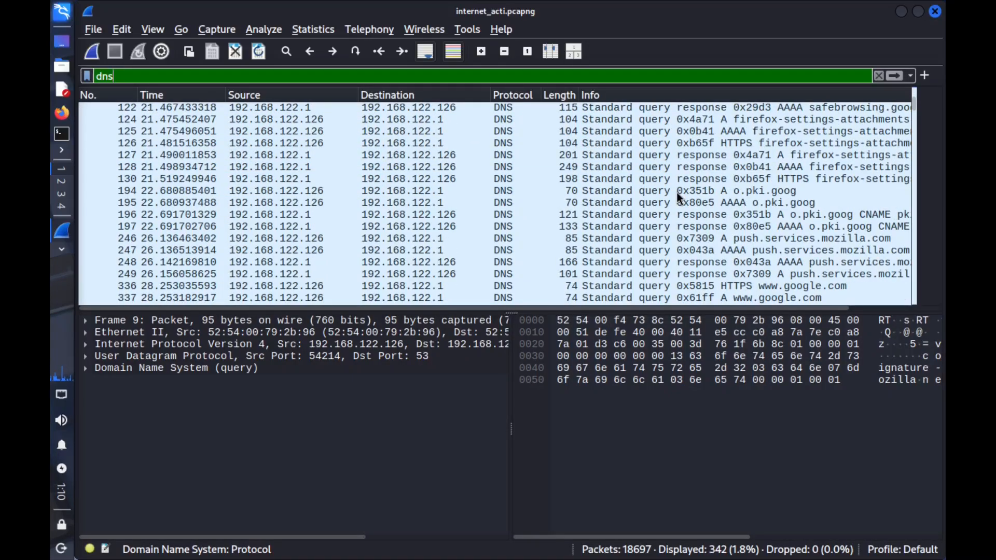
{"action": "scroll", "coordinate": [676, 192], "scroll_direction": "up", "scroll_amount": 2}
{"action": "scroll", "coordinate": [676, 192], "scroll_direction": "up", "scroll_amount": 3}
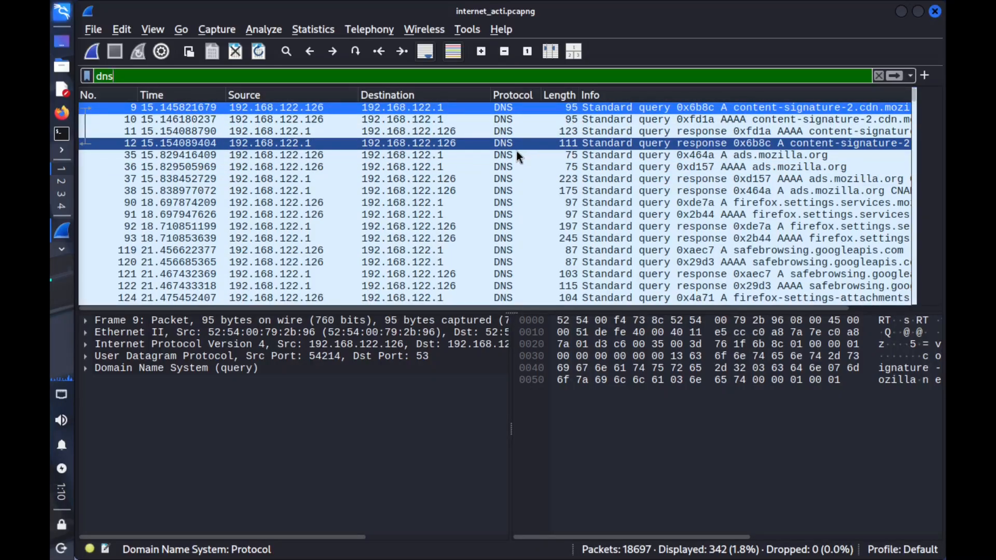
{"action": "scroll", "coordinate": [695, 213], "scroll_direction": "down", "scroll_amount": 15}
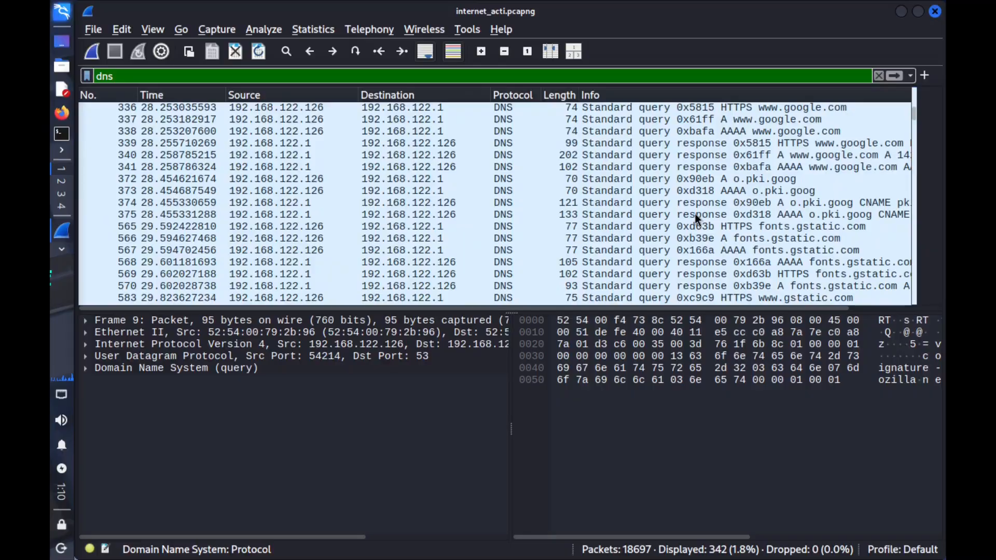
{"action": "scroll", "coordinate": [695, 213], "scroll_direction": "up", "scroll_amount": 3}
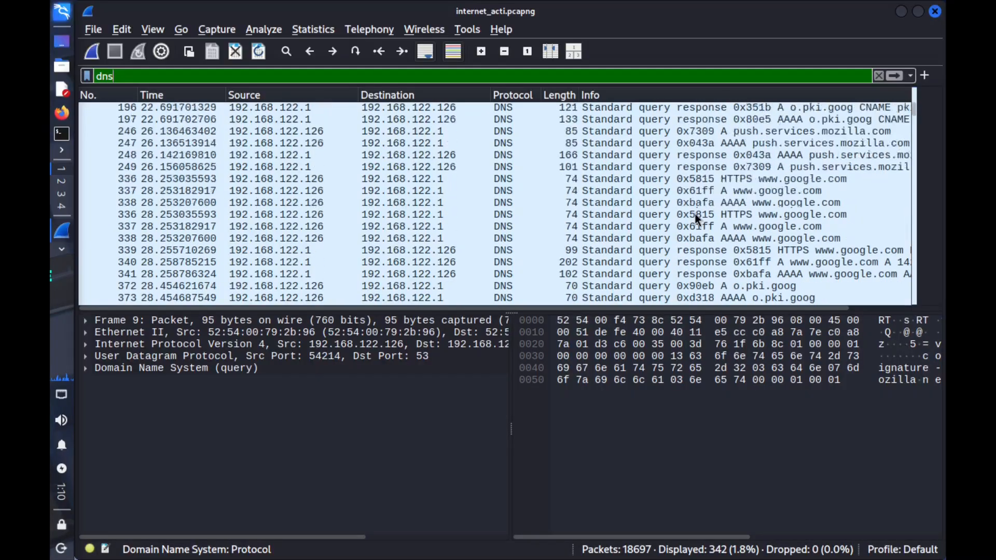
{"action": "scroll", "coordinate": [695, 214], "scroll_direction": "down", "scroll_amount": 8}
{"action": "scroll", "coordinate": [695, 213], "scroll_direction": "down", "scroll_amount": 7}
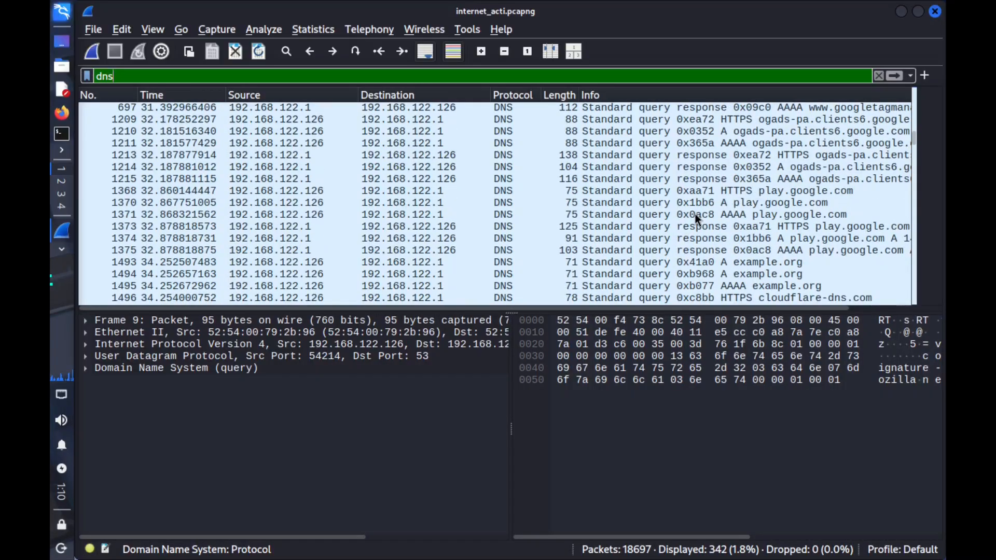
{"action": "scroll", "coordinate": [695, 213], "scroll_direction": "up", "scroll_amount": 20}
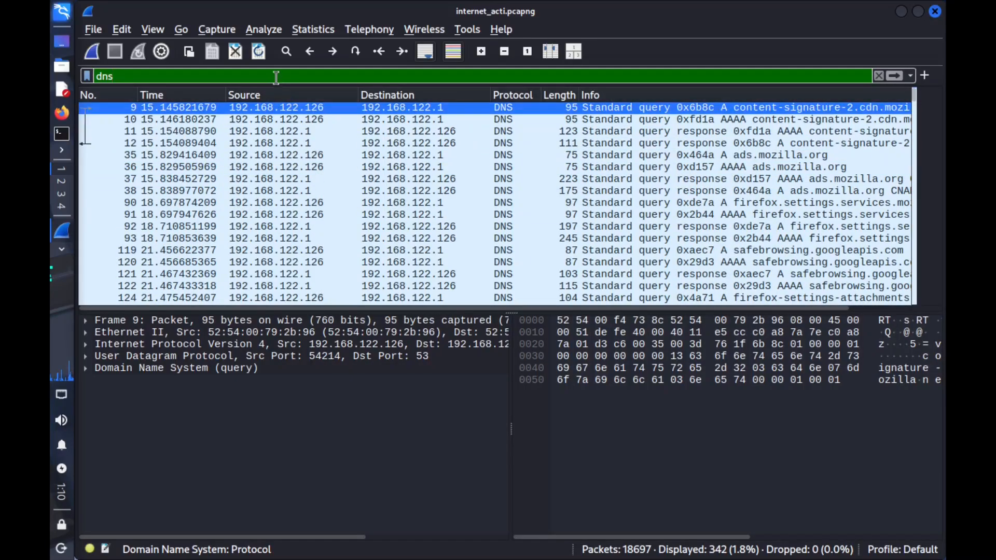
Step: Replace the display filter with http and look through the matching request and response packets
{"action": "key", "text": "BackSpace"}
{"action": "key", "text": "BackSpace"}
{"action": "key", "text": "BackSpace"}
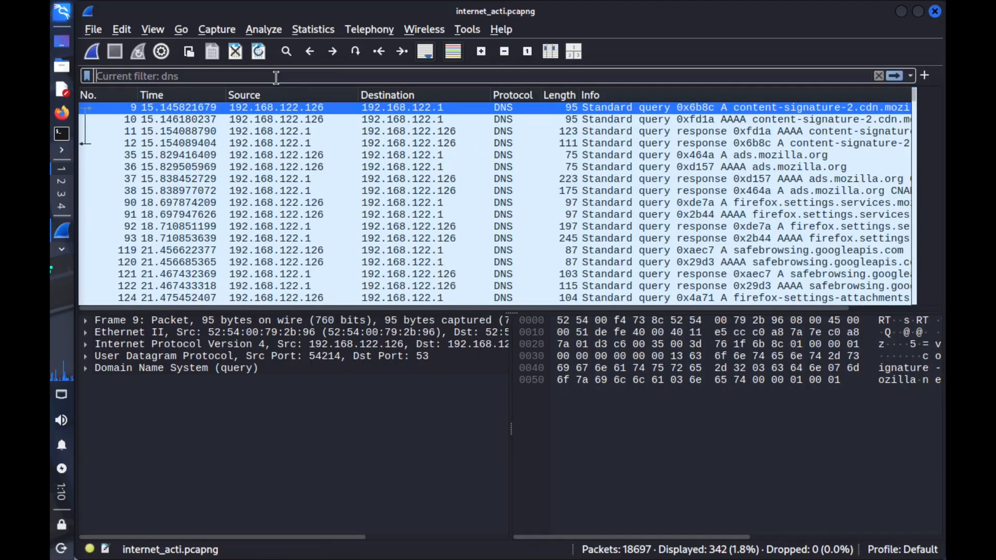
{"action": "type", "text": "htp"}
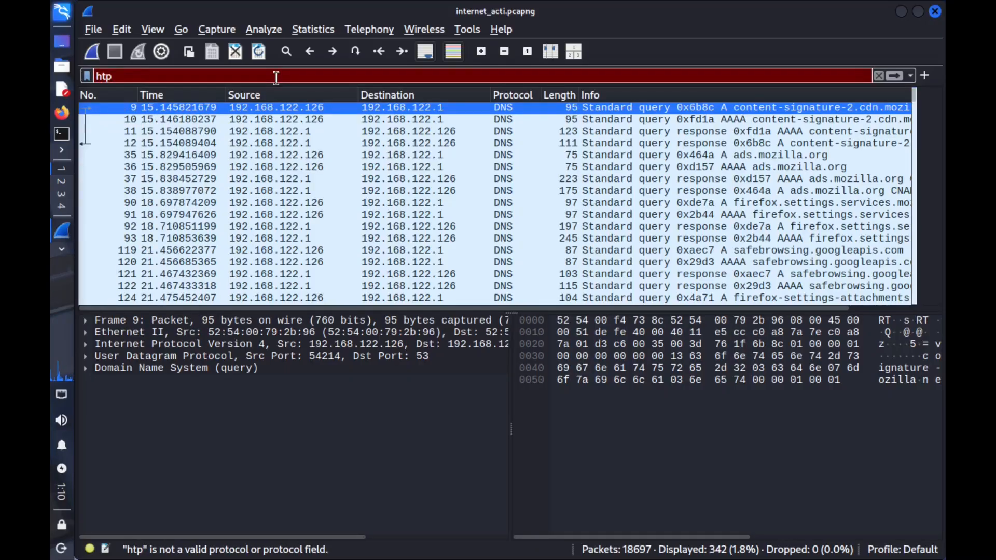
{"action": "key", "text": "BackSpace"}
{"action": "type", "text": "tp"}
{"action": "key", "text": "Return"}
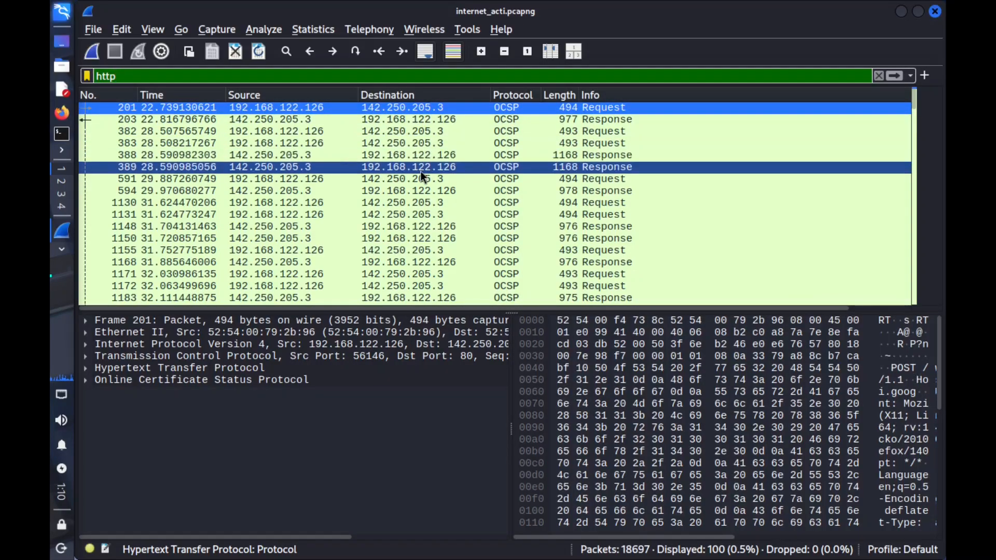
{"action": "scroll", "coordinate": [421, 174], "scroll_direction": "down", "scroll_amount": 2}
{"action": "scroll", "coordinate": [420, 170], "scroll_direction": "up", "scroll_amount": 2}
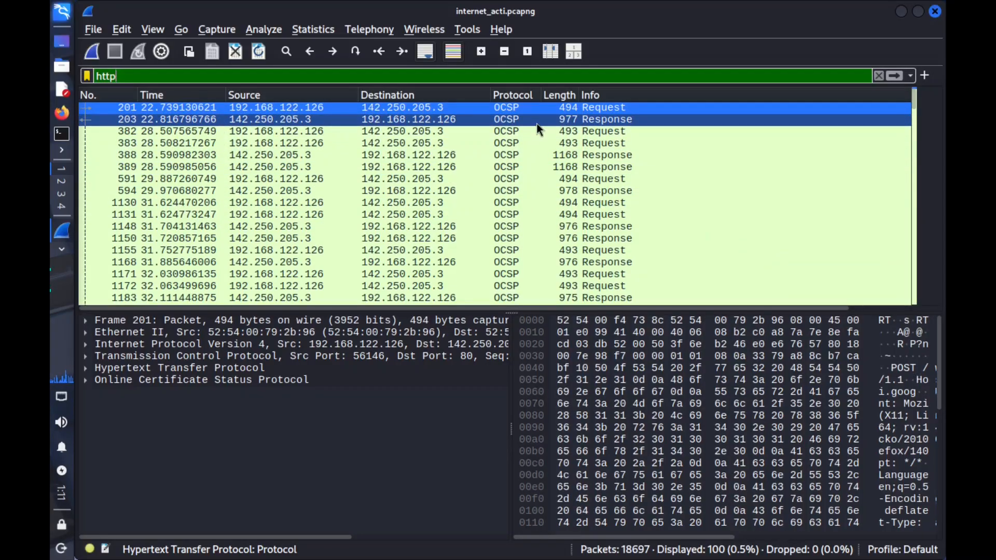
Step: Replace the http display filter with dns and apply it to the capture
{"action": "key", "text": "BackSpace"}
{"action": "key", "text": "BackSpace"}
{"action": "key", "text": "BackSpace"}
{"action": "key", "text": "BackSpace"}
{"action": "type", "text": "dns"}
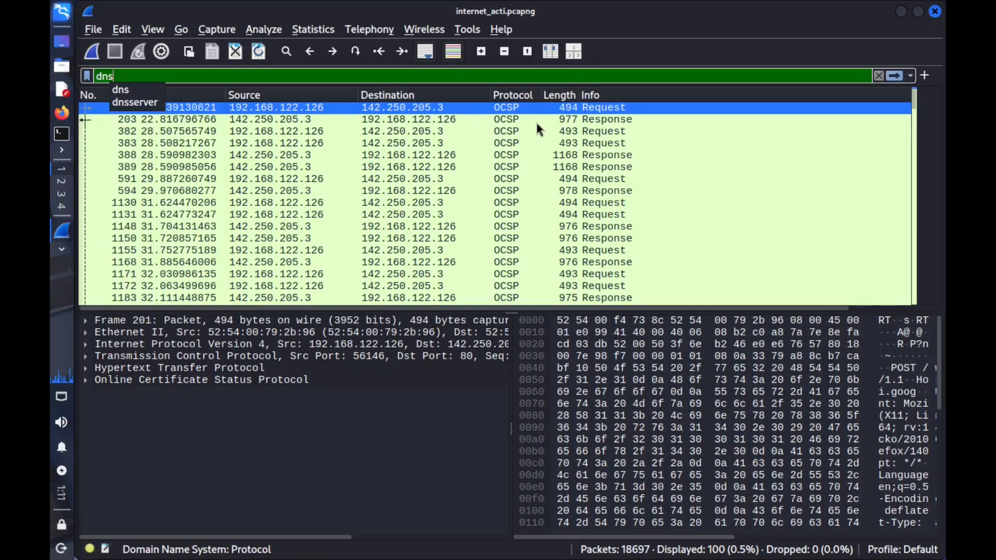
{"action": "key", "text": "Return"}
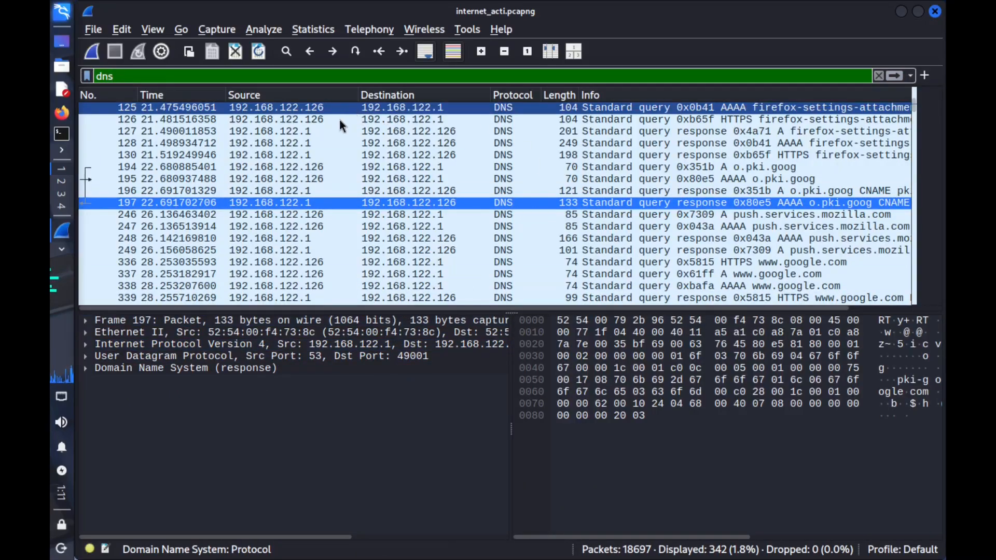
Step: Follow the UDP stream of DNS response packet 128 from the filtered list
{"action": "left_click", "coordinate": [327, 145]}
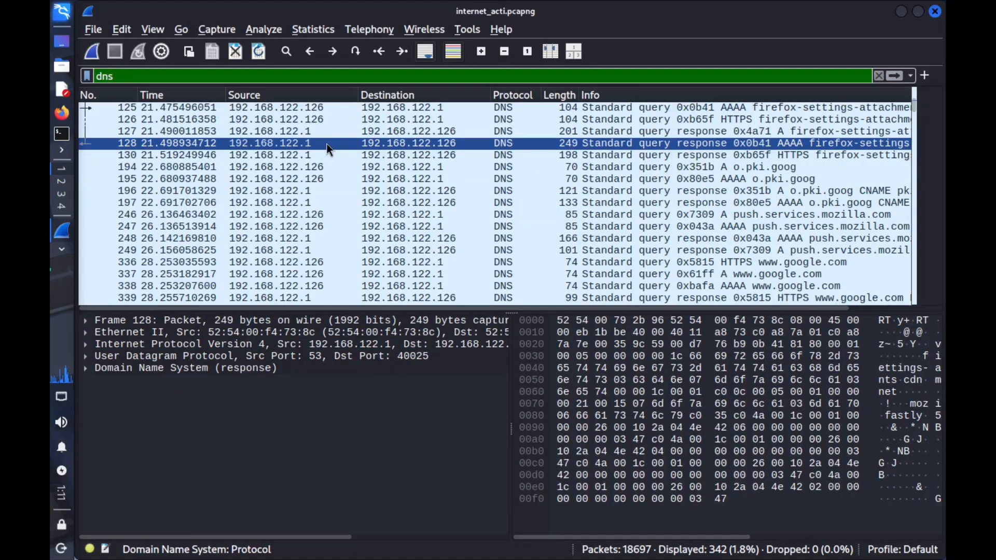
{"action": "right_click", "coordinate": [326, 144]}
{"action": "mouse_move", "coordinate": [397, 355]}
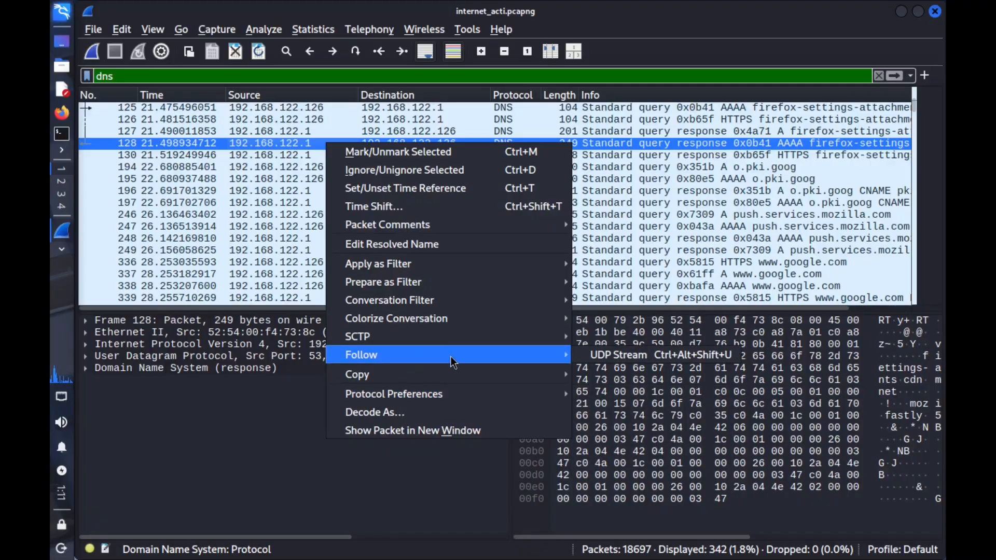
{"action": "mouse_move", "coordinate": [393, 399]}
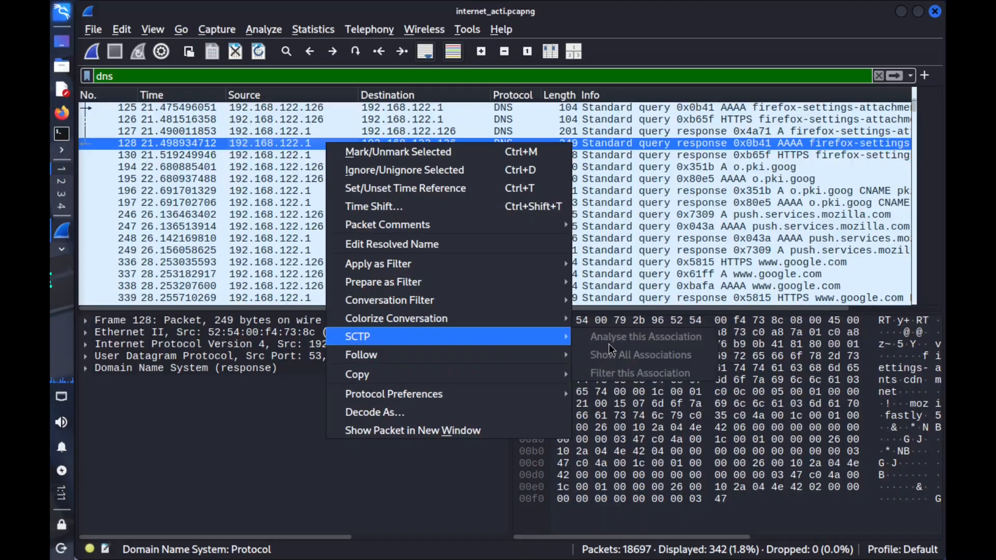
{"action": "mouse_move", "coordinate": [478, 356]}
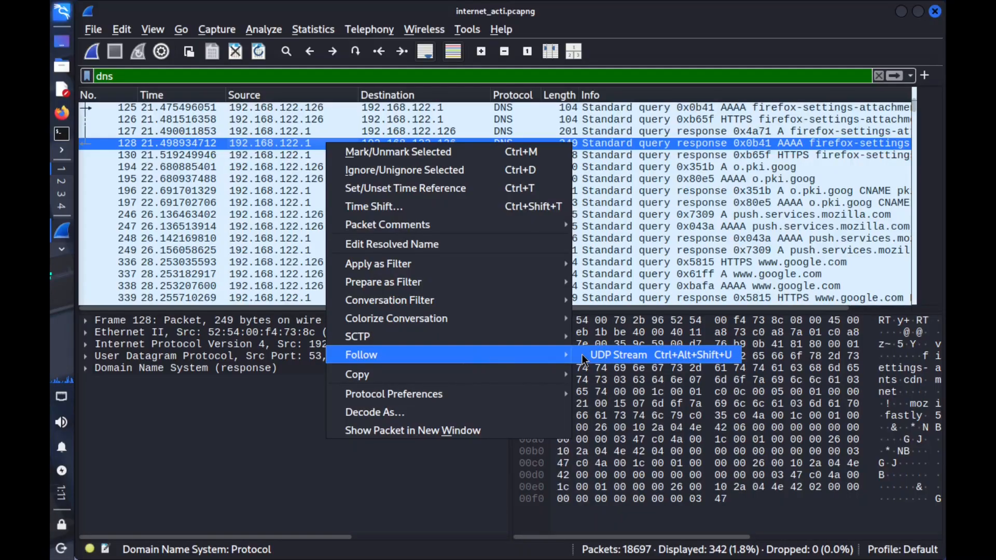
{"action": "left_click", "coordinate": [584, 358]}
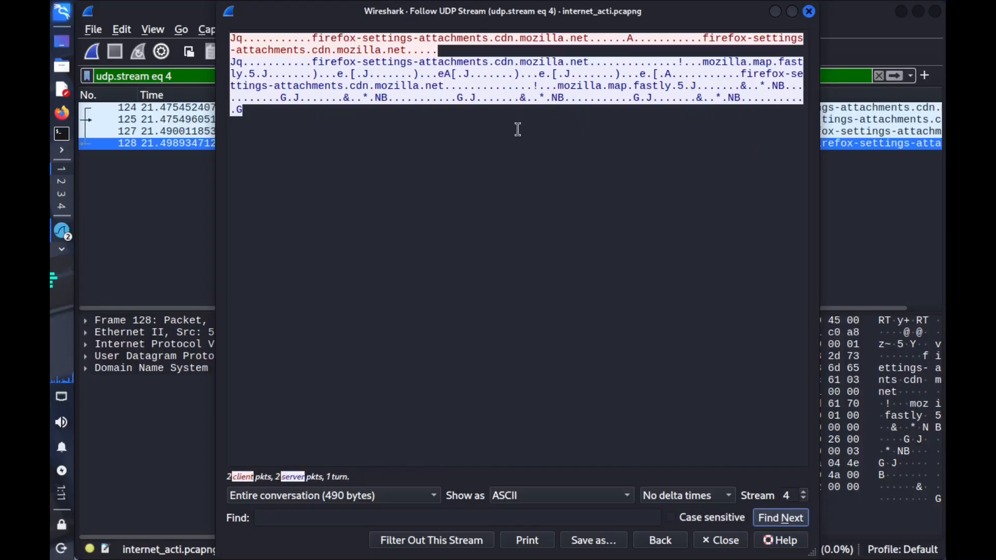
Step: Close the stream view, check packet 128's UDP and Ethernet layers, and select the stream's first DNS query
{"action": "left_click", "coordinate": [809, 12]}
{"action": "left_click", "coordinate": [204, 357]}
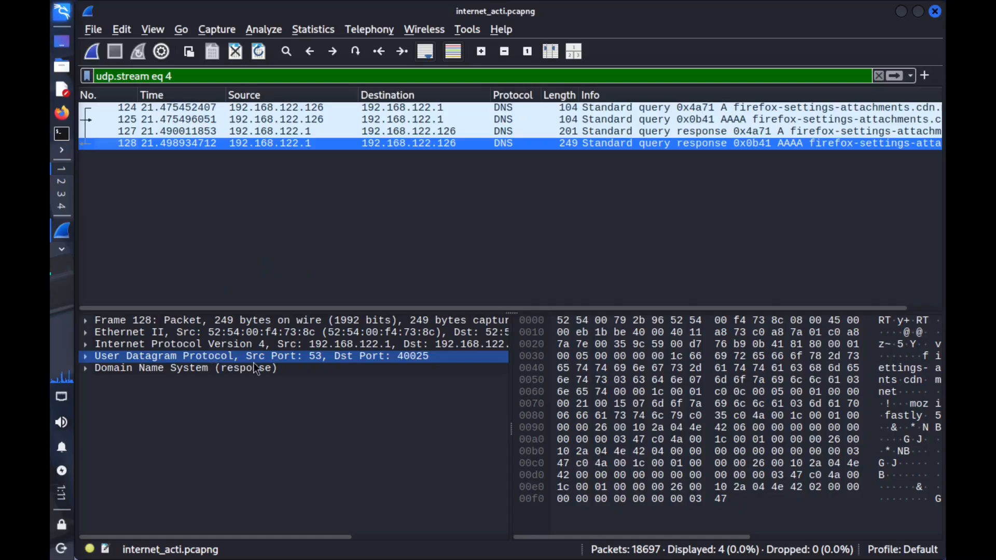
{"action": "left_click", "coordinate": [139, 332]}
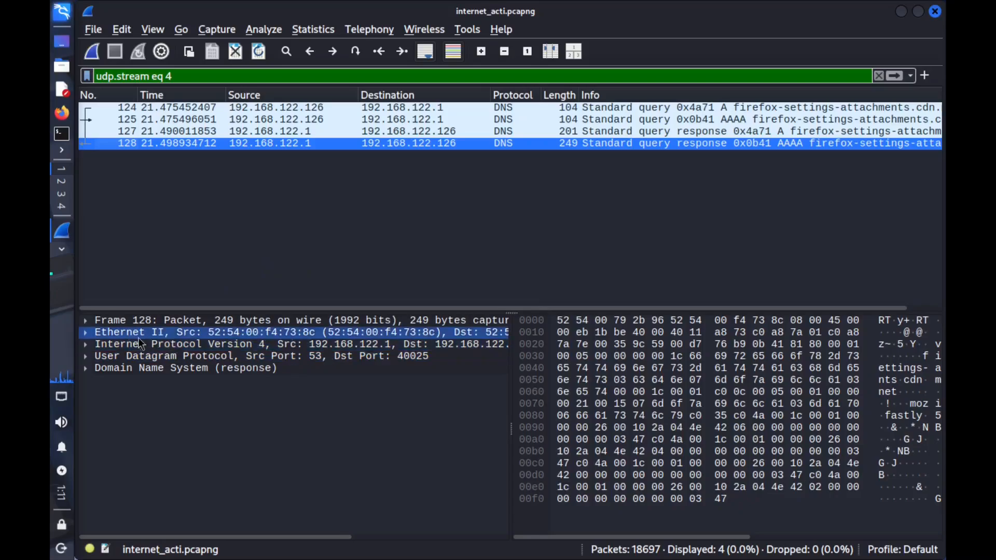
{"action": "left_click", "coordinate": [238, 113]}
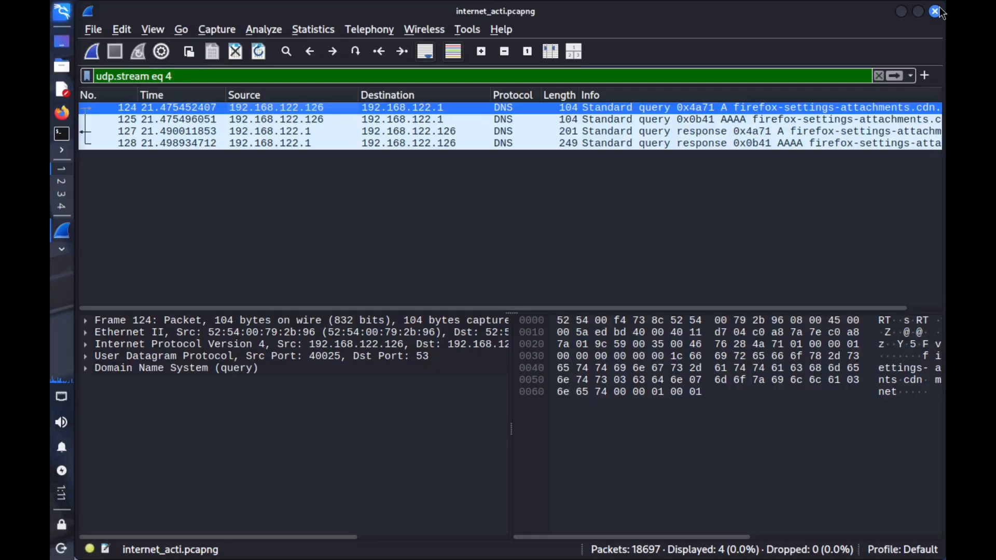
Step: Replace the UDP stream display filter with tcp and apply it
{"action": "left_click", "coordinate": [241, 73]}
{"action": "key", "text": "BackSpace"}
{"action": "key", "text": "BackSpace"}
{"action": "key", "text": "BackSpace"}
{"action": "key", "text": "BackSpace"}
{"action": "key", "text": "BackSpace"}
{"action": "key", "text": "BackSpace"}
{"action": "key", "text": "BackSpace"}
{"action": "key", "text": "BackSpace"}
{"action": "key", "text": "BackSpace"}
{"action": "key", "text": "BackSpace"}
{"action": "key", "text": "BackSpace"}
{"action": "key", "text": "BackSpace"}
{"action": "key", "text": "BackSpace"}
{"action": "key", "text": "BackSpace"}
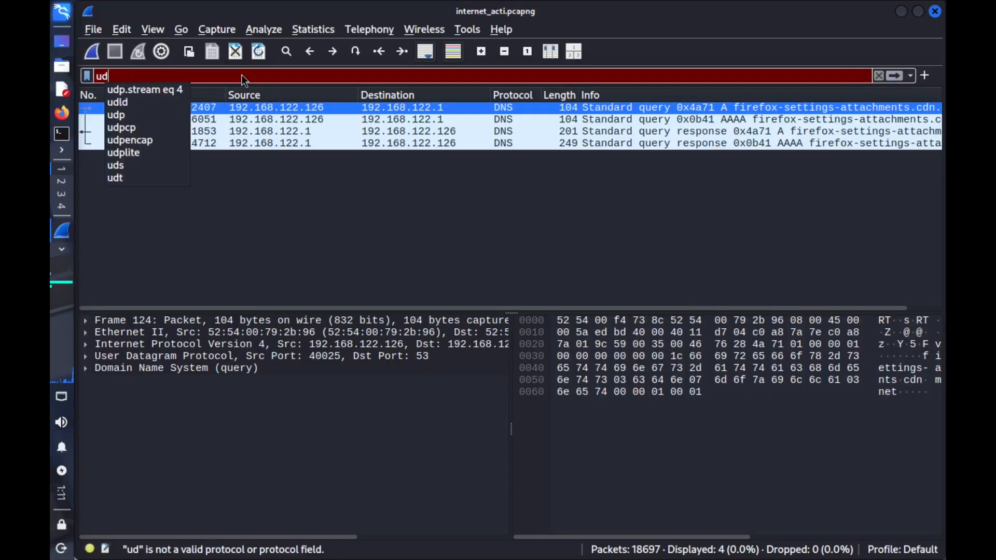
{"action": "key", "text": "BackSpace"}
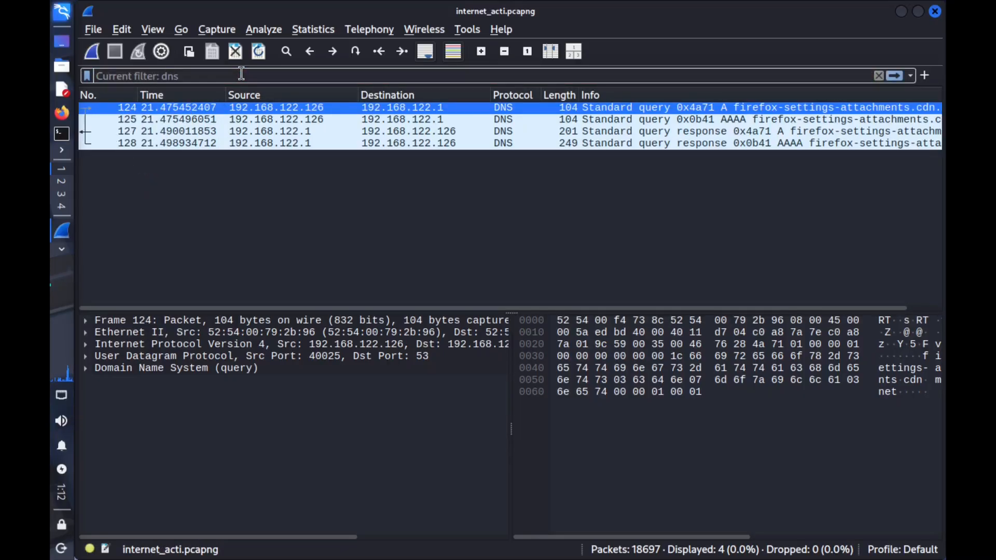
{"action": "type", "text": "tcp"}
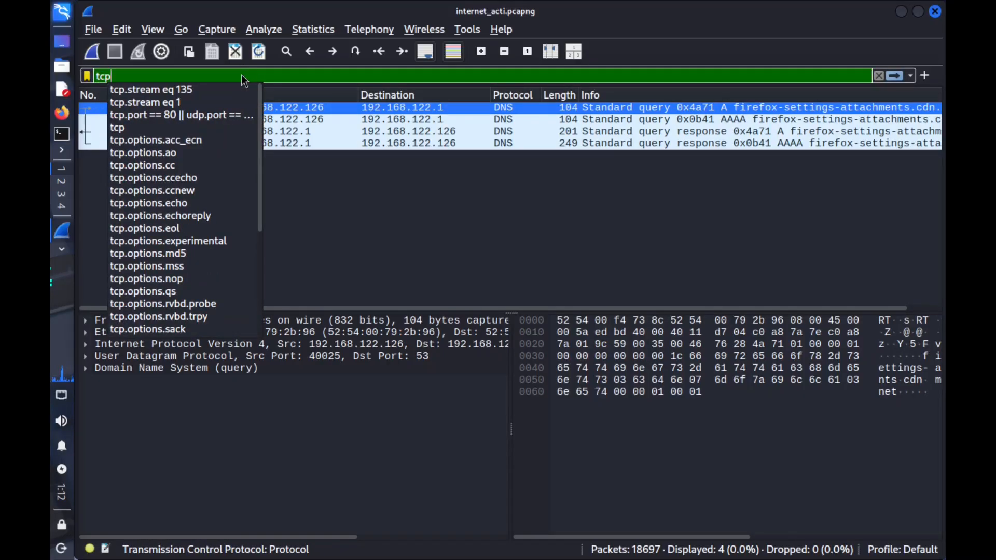
{"action": "key", "text": "Return"}
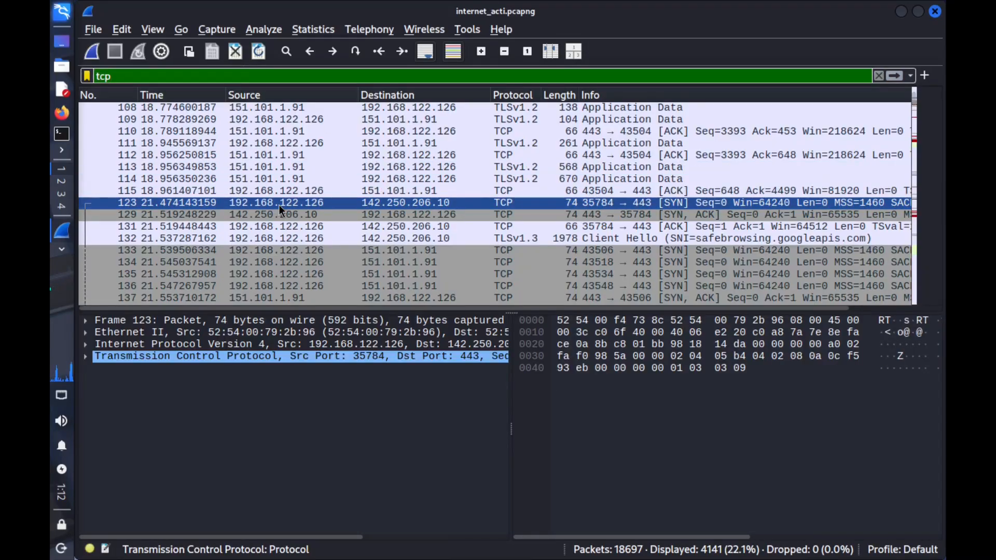
Step: Look through the TCP and TLS packets back to the start of the capture
{"action": "scroll", "coordinate": [278, 204], "scroll_direction": "down", "scroll_amount": 5}
{"action": "scroll", "coordinate": [278, 205], "scroll_direction": "up", "scroll_amount": 10}
{"action": "scroll", "coordinate": [279, 204], "scroll_direction": "up", "scroll_amount": 3}
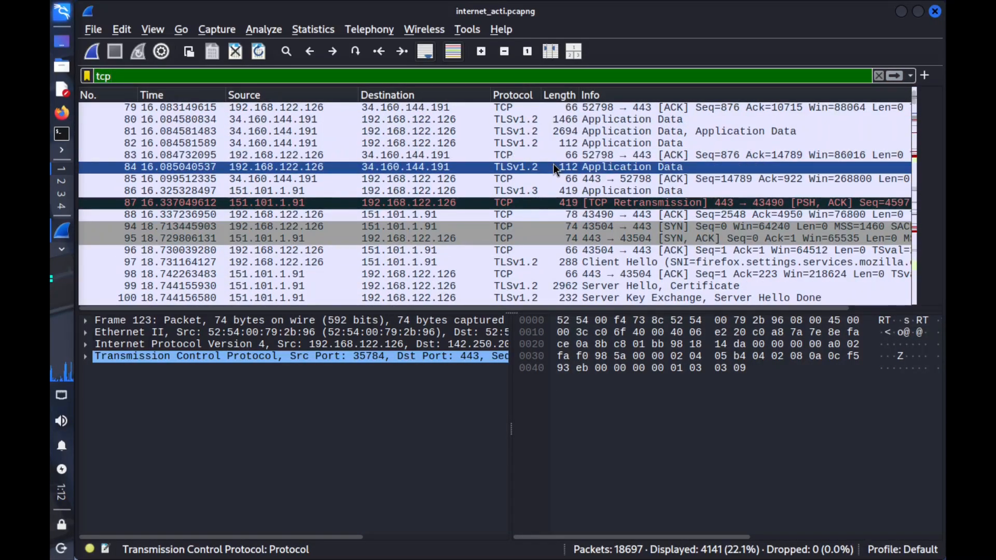
{"action": "scroll", "coordinate": [553, 163], "scroll_direction": "up", "scroll_amount": 20}
{"action": "scroll", "coordinate": [552, 164], "scroll_direction": "up", "scroll_amount": 1}
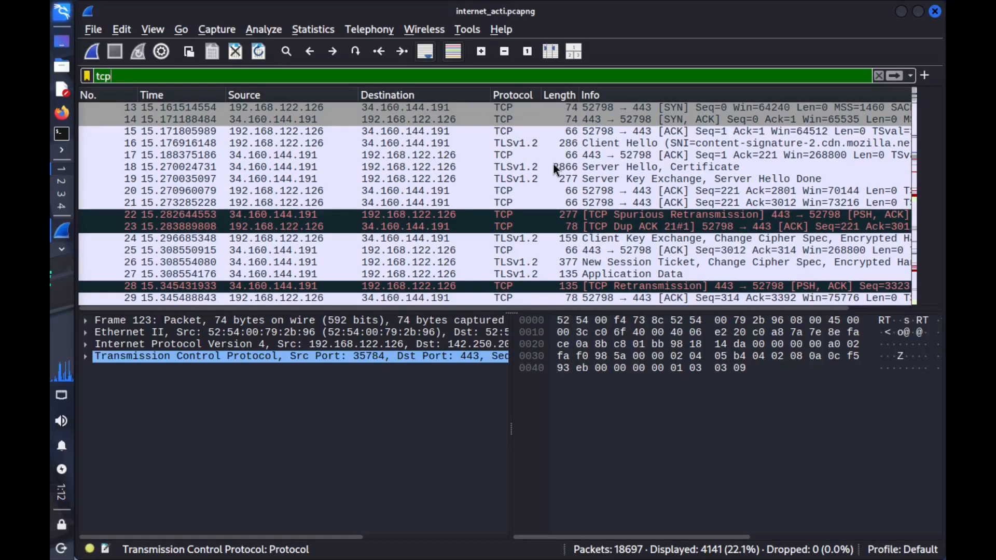
{"action": "scroll", "coordinate": [553, 163], "scroll_direction": "down", "scroll_amount": 7}
{"action": "scroll", "coordinate": [553, 163], "scroll_direction": "up", "scroll_amount": 6}
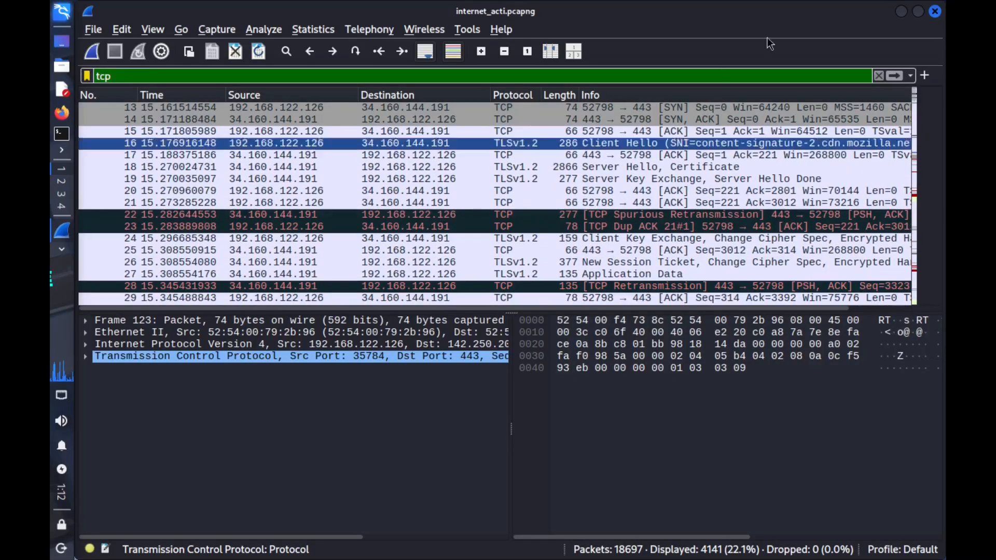
Step: Close Wireshark and read the Step 5 evidence and Step 6 browser artifact notes in Mousepad
{"action": "left_click", "coordinate": [935, 13]}
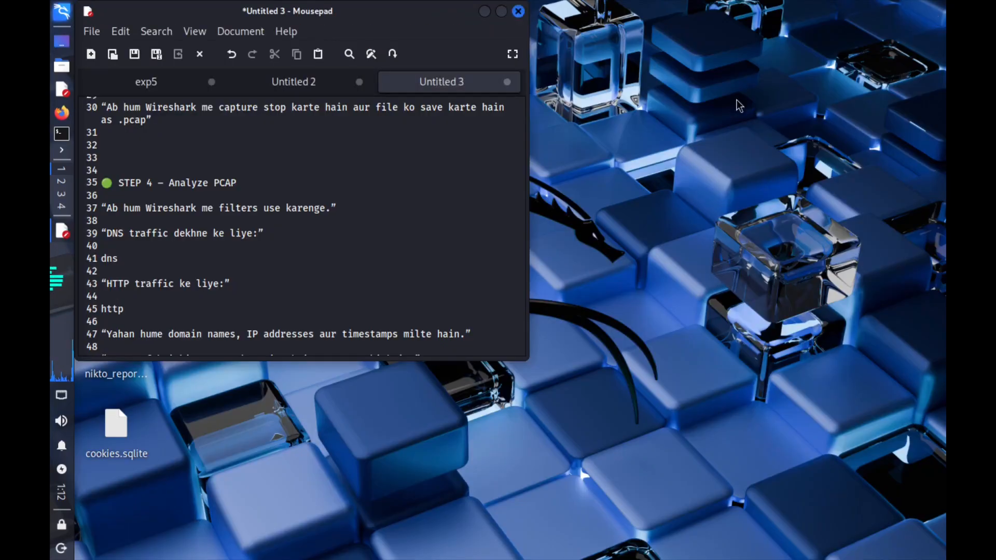
{"action": "scroll", "coordinate": [333, 237], "scroll_direction": "down", "scroll_amount": 5}
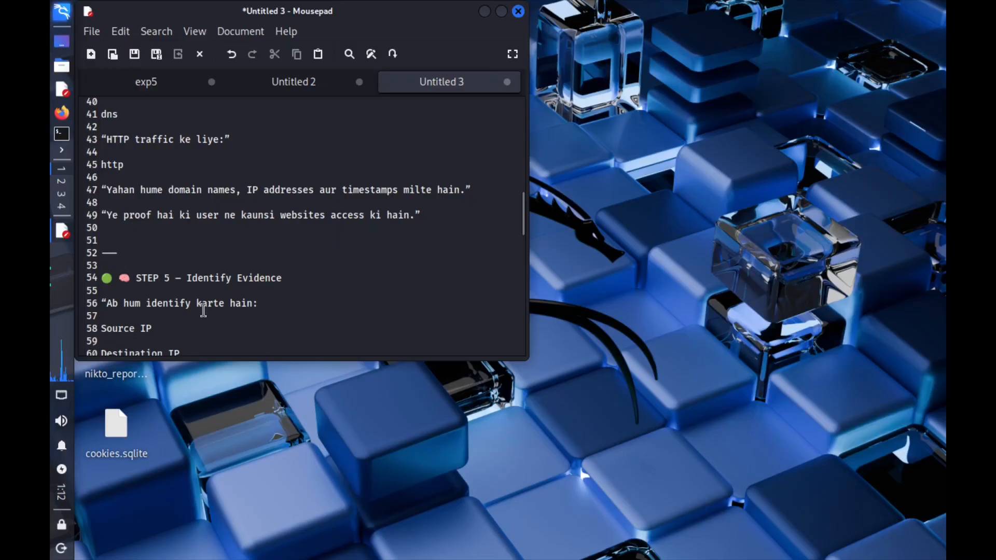
{"action": "scroll", "coordinate": [203, 310], "scroll_direction": "down", "scroll_amount": 3}
{"action": "scroll", "coordinate": [203, 310], "scroll_direction": "down", "scroll_amount": 3}
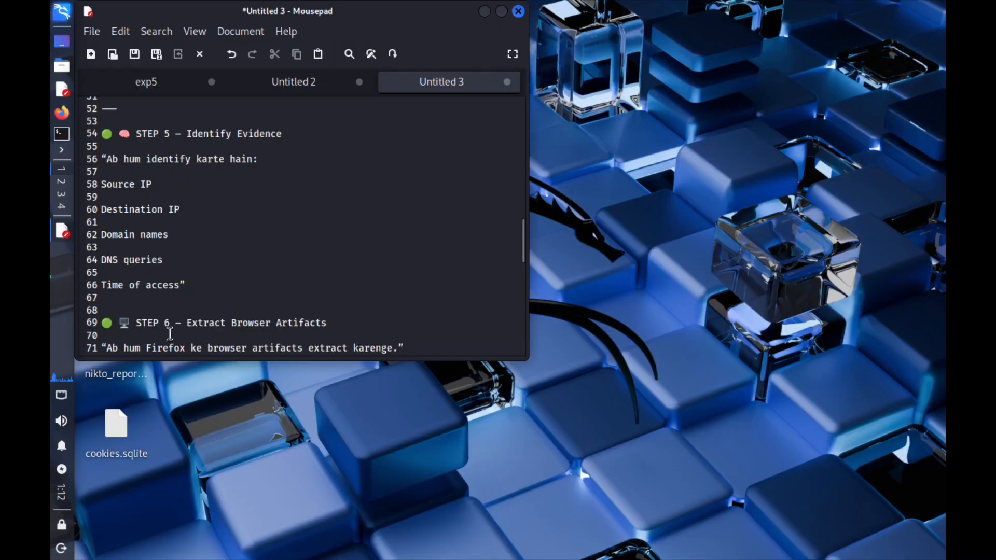
{"action": "scroll", "coordinate": [185, 272], "scroll_direction": "down", "scroll_amount": 1}
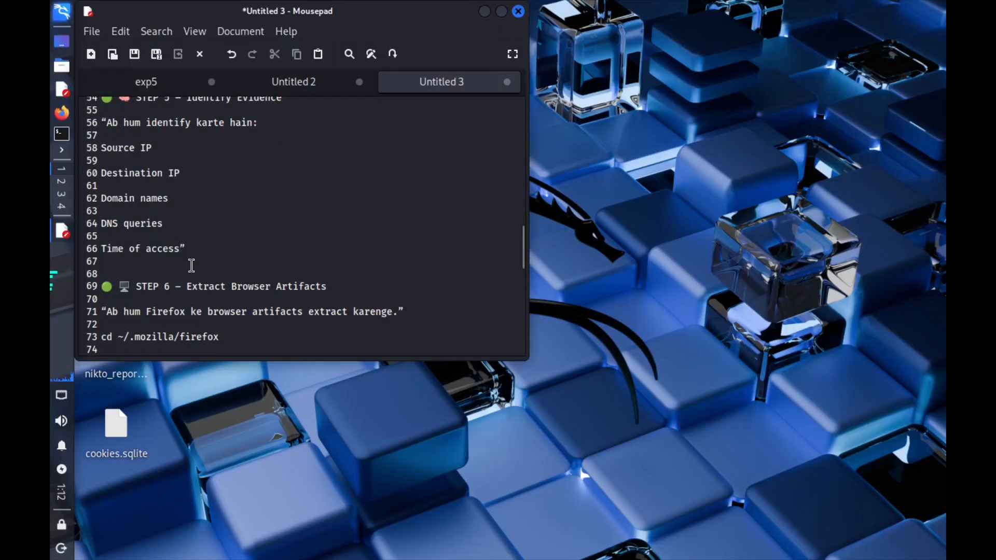
{"action": "scroll", "coordinate": [191, 292], "scroll_direction": "down", "scroll_amount": 3}
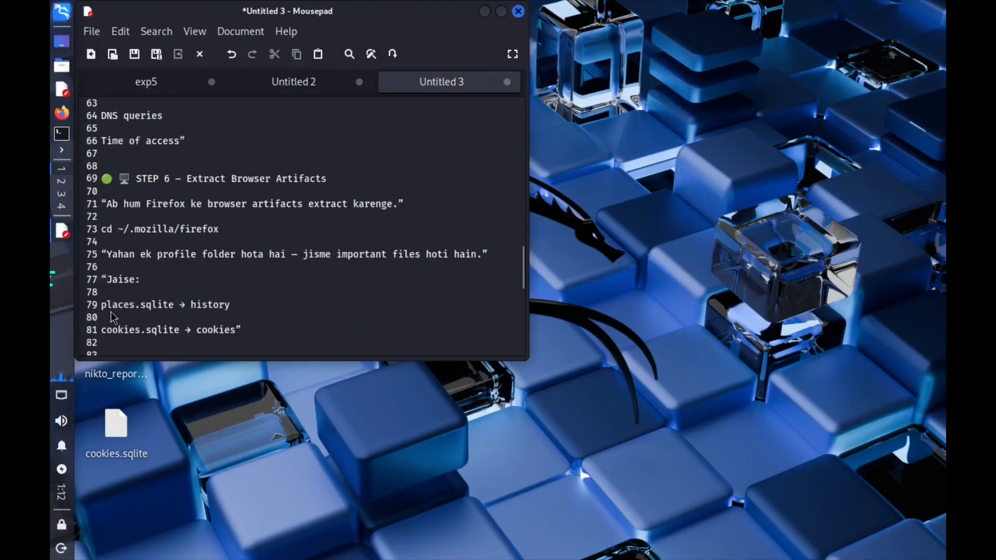
Step: Open a terminal, narrow its window and place it beside the Mousepad notes
{"action": "left_click", "coordinate": [65, 140]}
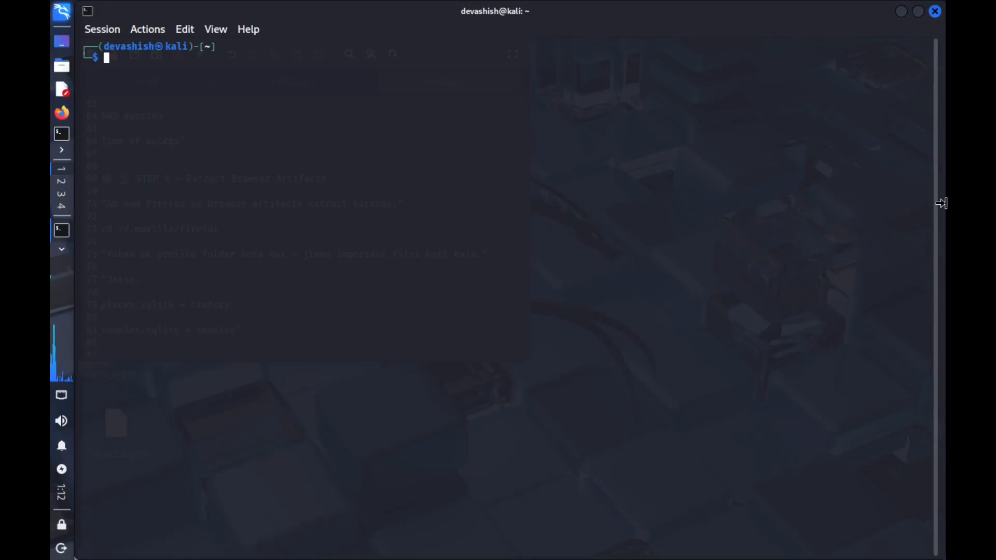
{"action": "left_click_drag", "start_coordinate": [941, 203], "coordinate": [646, 228]}
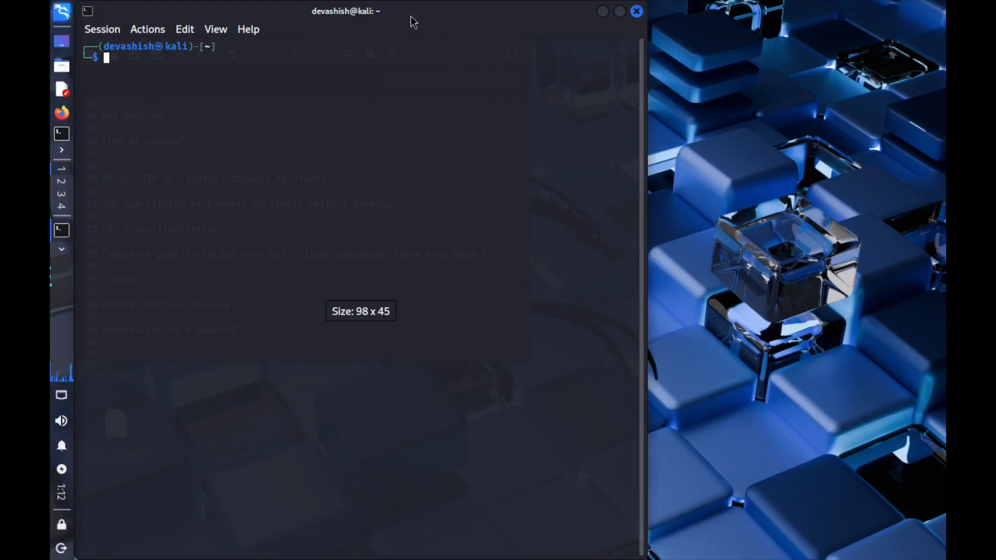
{"action": "left_click_drag", "start_coordinate": [412, 22], "coordinate": [806, 49]}
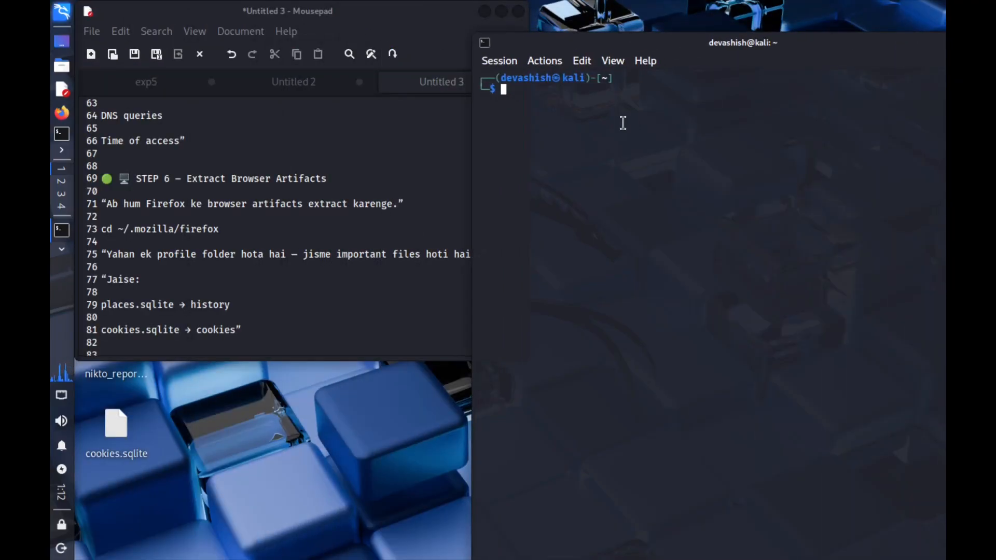
Step: Change the terminal's working directory to ~/.mozilla/firefox
{"action": "type", "text": "cd "}
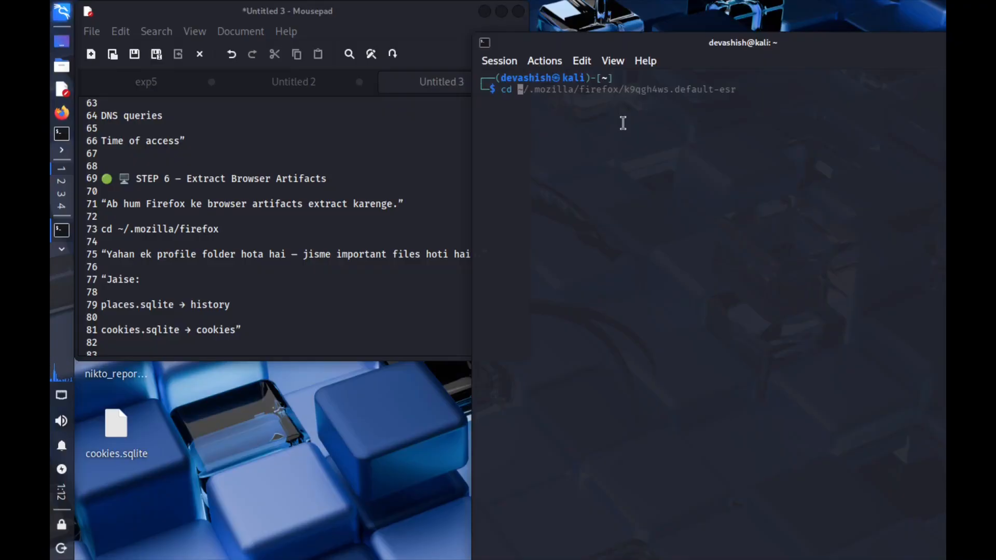
{"action": "type", "text": "~/.mozilla"}
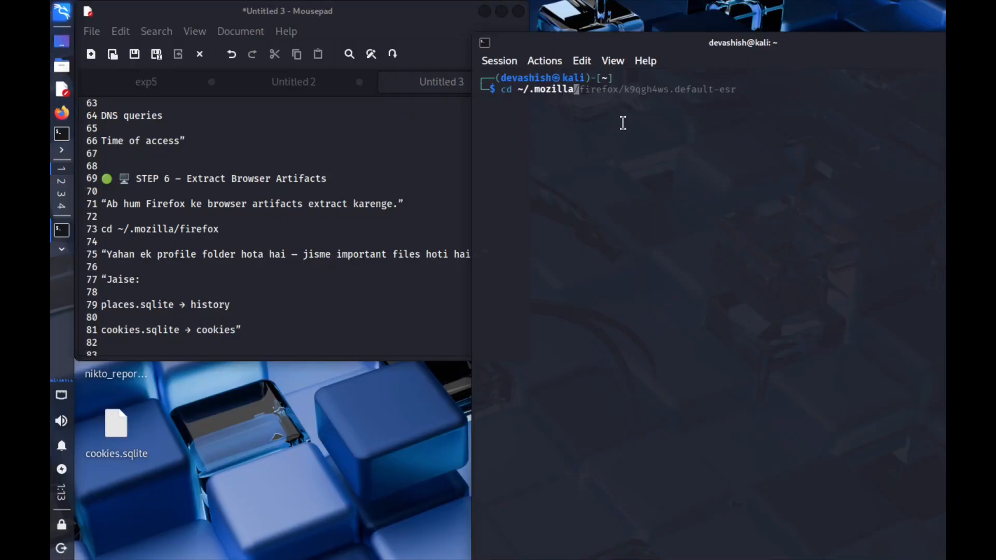
{"action": "type", "text": "/firefox"}
{"action": "key", "text": "Return"}
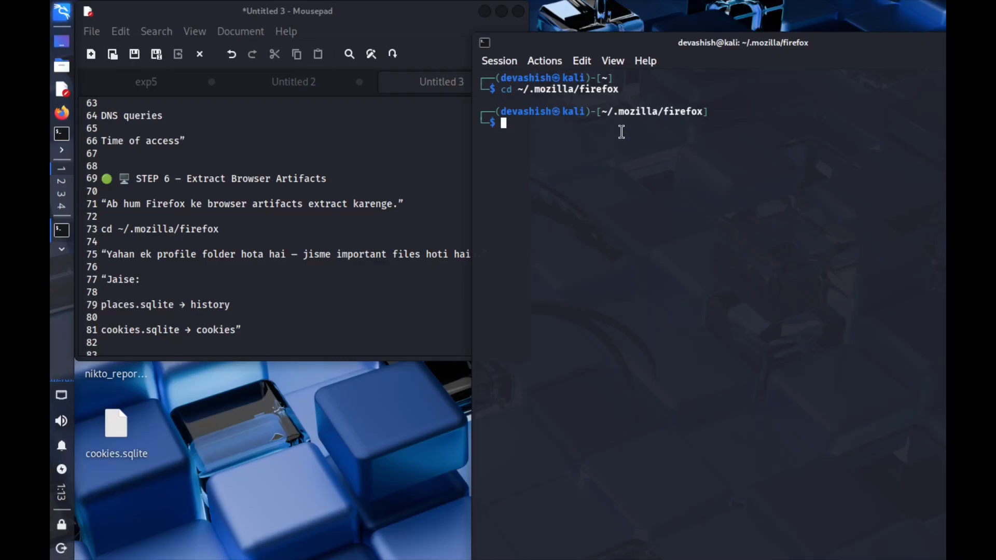
Step: Output profiles.ini with cat and check the path of the default-esr profile
{"action": "type", "text": "cat profile"}
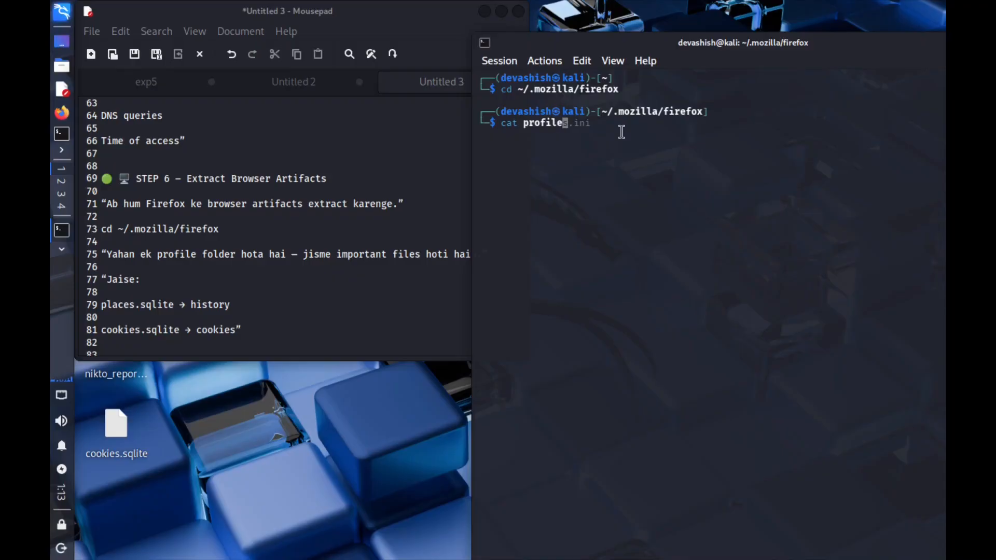
{"action": "key", "text": "Right"}
{"action": "key", "text": "Return"}
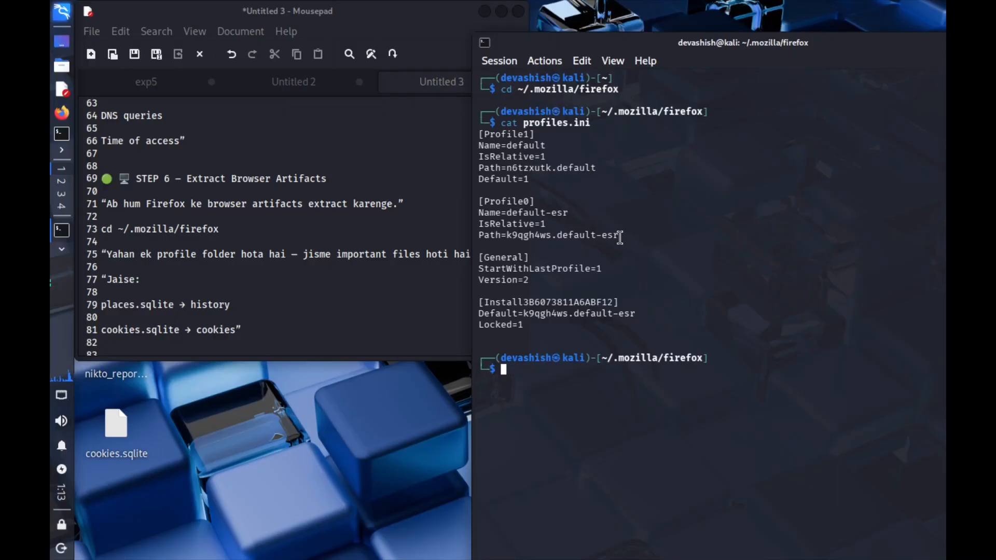
{"action": "left_click_drag", "start_coordinate": [618, 229], "coordinate": [556, 235]}
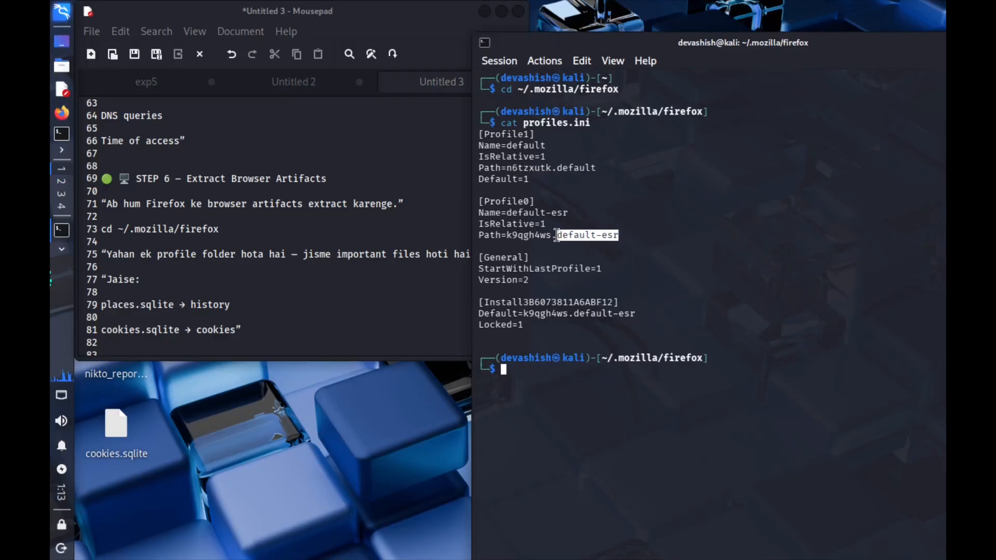
{"action": "left_click", "coordinate": [596, 432]}
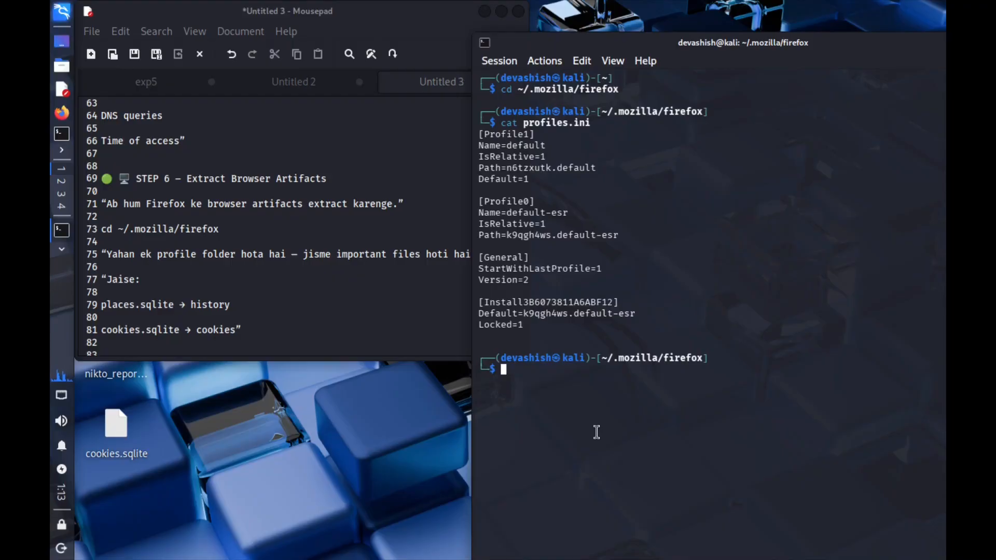
Step: Change to the k9qgh4ws.default-esr profile folder and list all its .sqlite files
{"action": "type", "text": "cd k9"}
{"action": "key", "text": "Tab"}
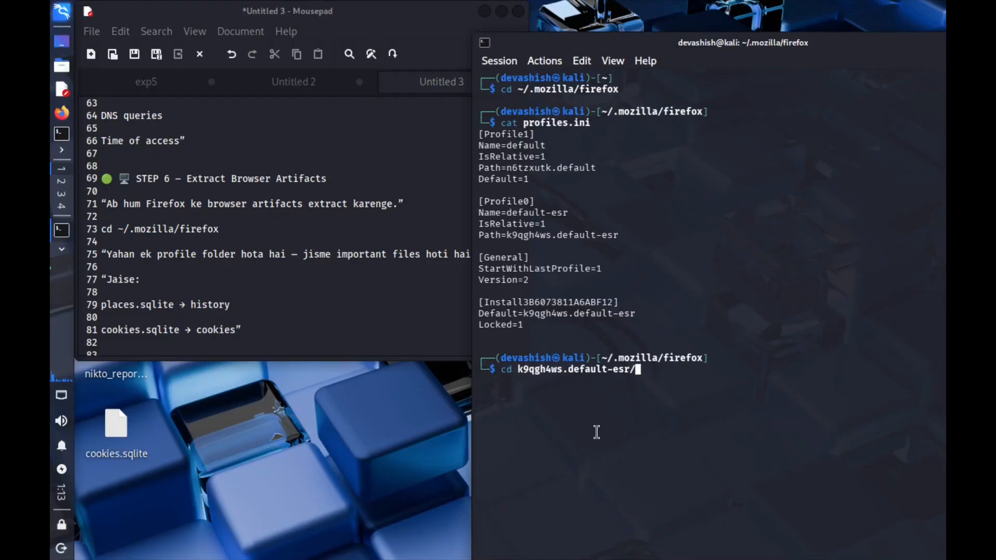
{"action": "key", "text": "Return"}
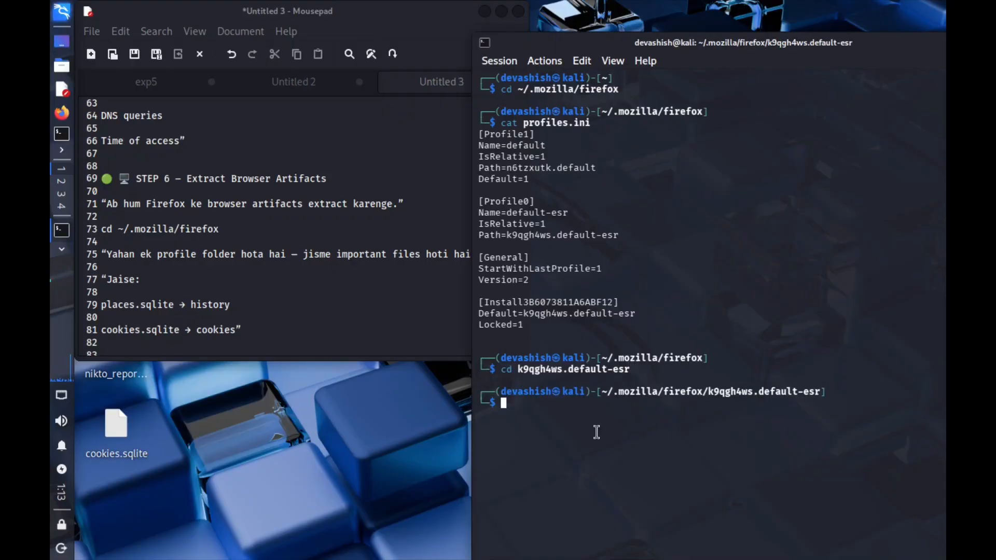
{"action": "type", "text": "ls"}
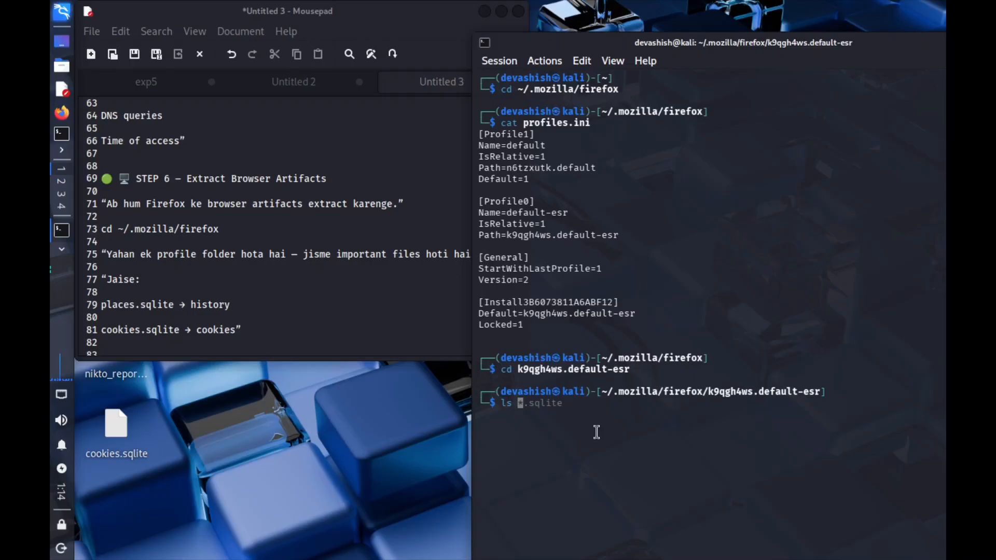
{"action": "type", "text": " *."}
{"action": "type", "text": "sqlite"}
{"action": "key", "text": "Return"}
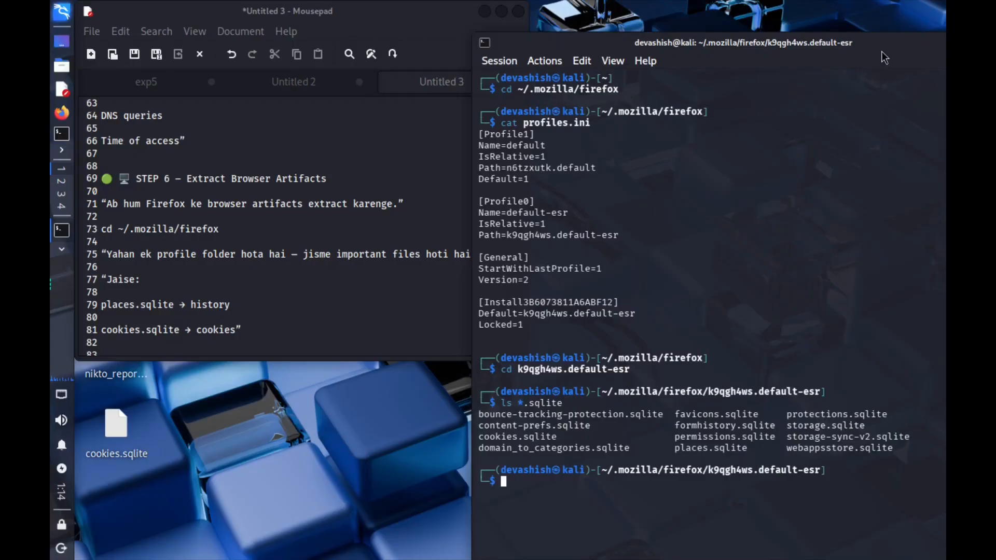
Step: Install sqlite3 with apt using sudo, authenticating with the account password, and reposition the terminal beside the notes
{"action": "left_click_drag", "start_coordinate": [884, 54], "coordinate": [683, 48]}
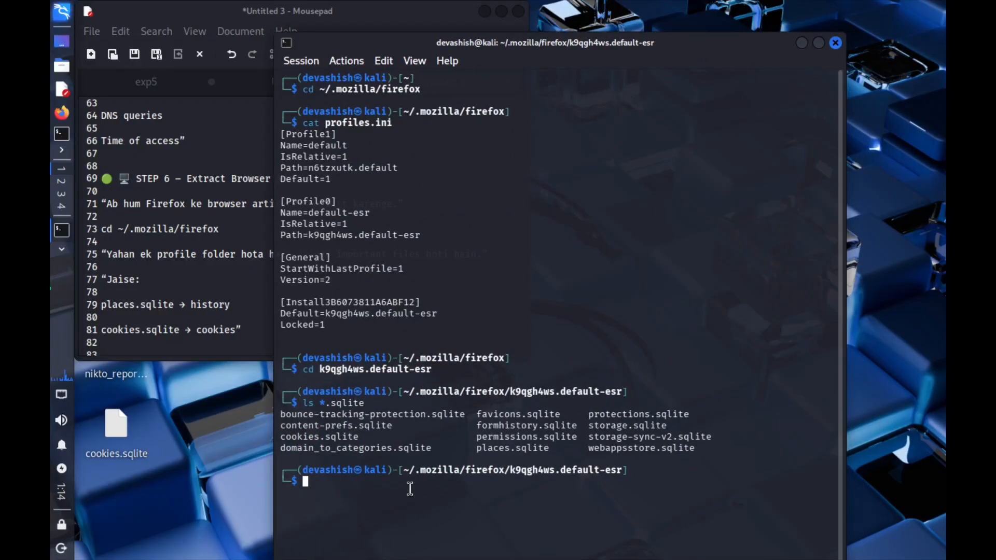
{"action": "type", "text": "s"}
{"action": "key", "text": "BackSpace"}
{"action": "type", "text": "sudo"}
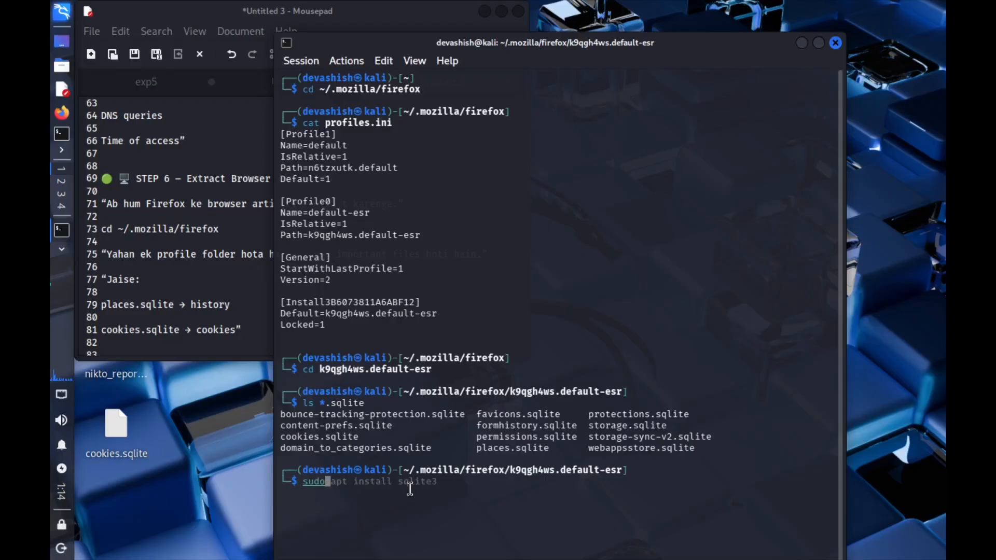
{"action": "key", "text": "Right"}
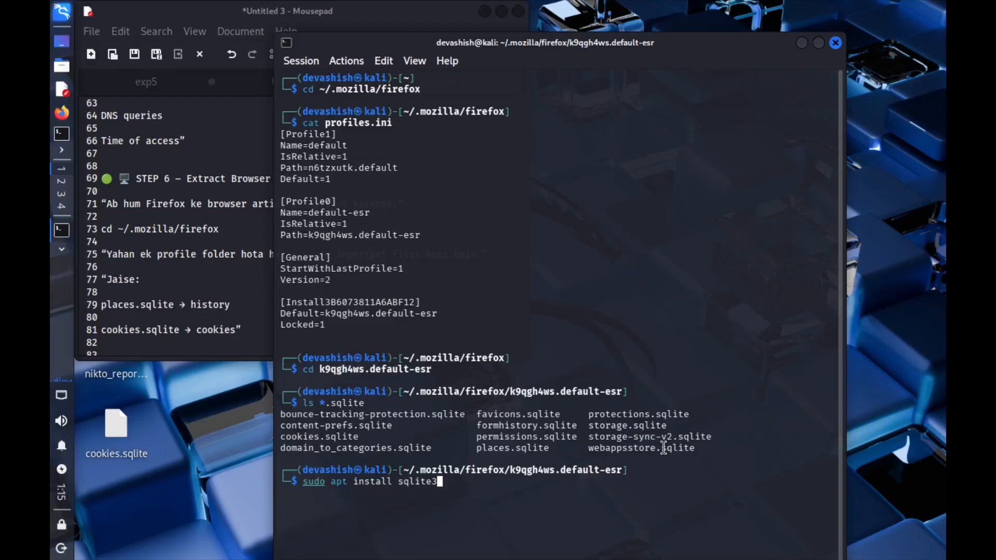
{"action": "key", "text": "Return"}
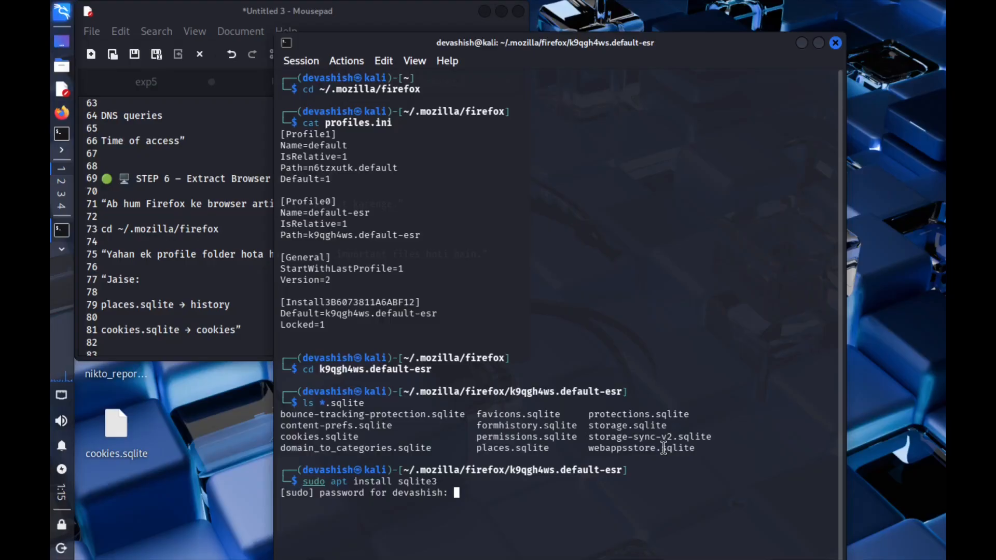
{"action": "key", "text": "Return"}
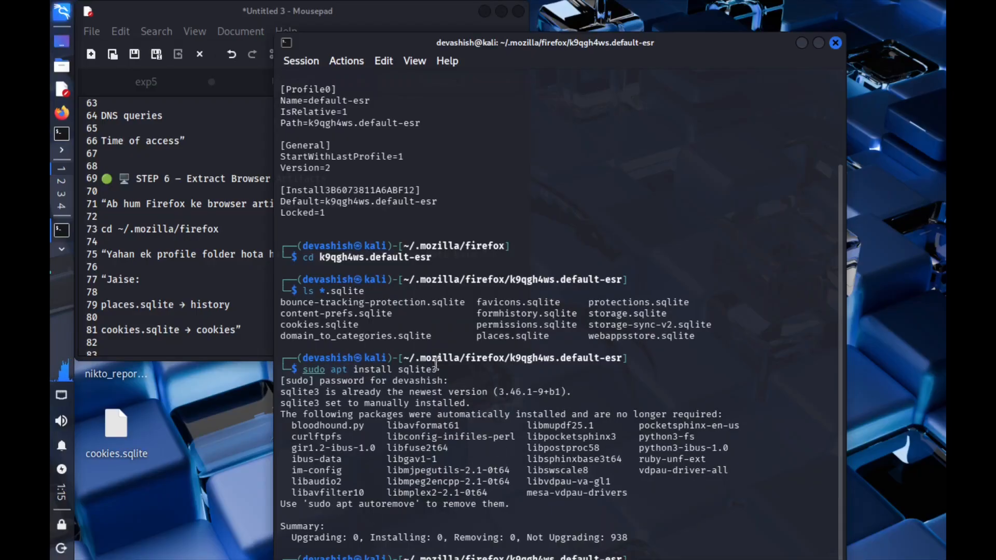
{"action": "left_click_drag", "start_coordinate": [697, 47], "coordinate": [694, 26]}
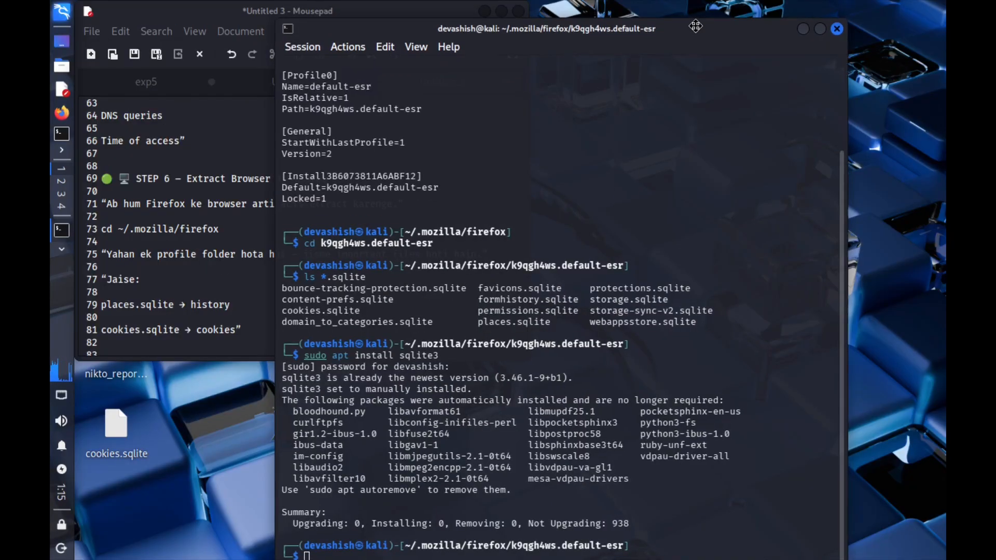
Step: Copy the sqlite3 places.sqlite command from the Step 7 notes, run it in a cleared terminal, and list the database's tables
{"action": "left_click", "coordinate": [164, 226]}
{"action": "scroll", "coordinate": [163, 227], "scroll_direction": "down", "scroll_amount": 3}
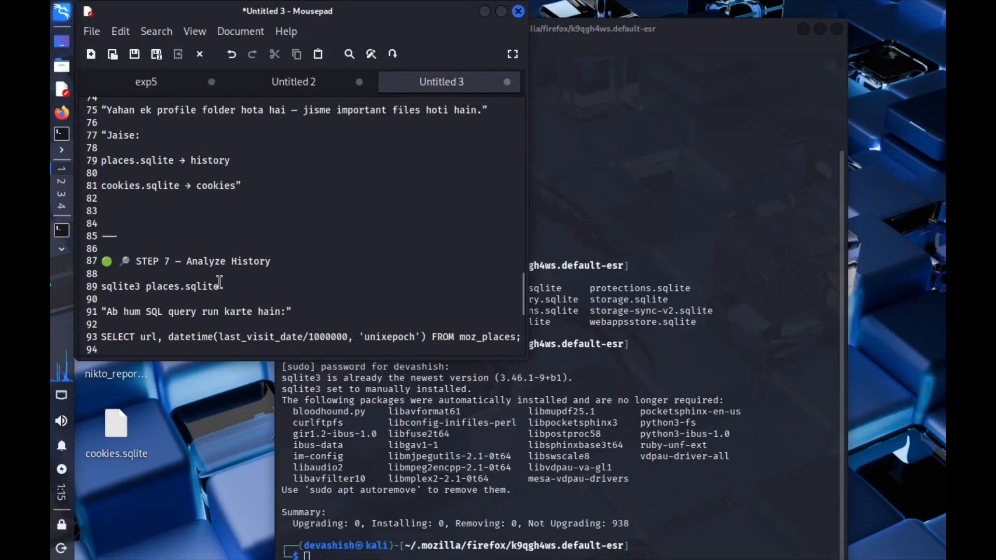
{"action": "left_click_drag", "start_coordinate": [219, 283], "coordinate": [102, 285]}
{"action": "key", "text": "ctrl+c"}
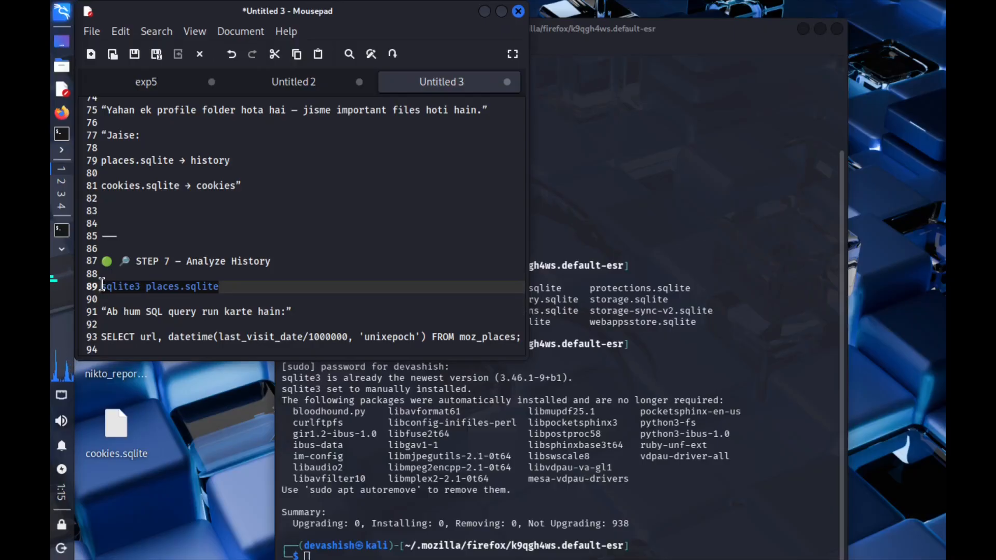
{"action": "left_click", "coordinate": [627, 437]}
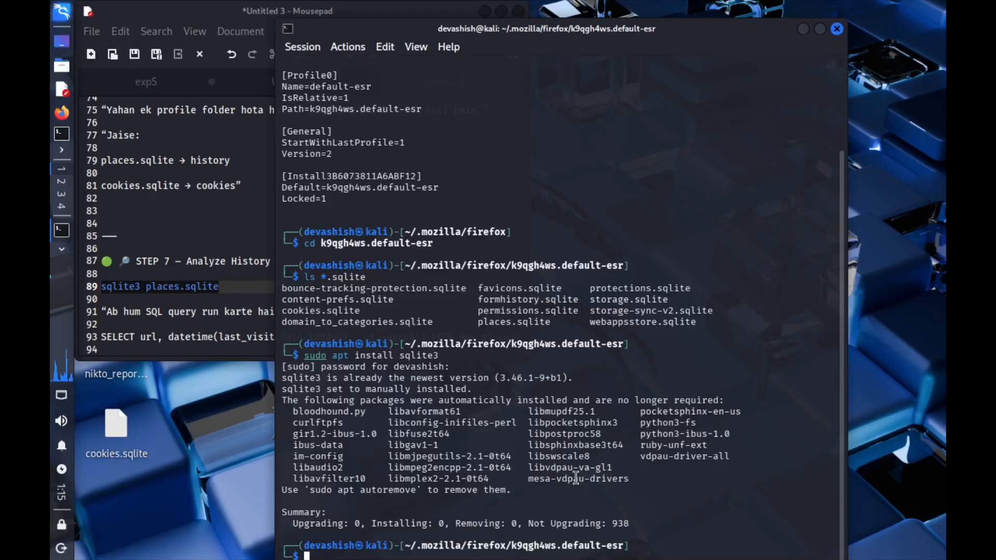
{"action": "key", "text": "ctrl+l"}
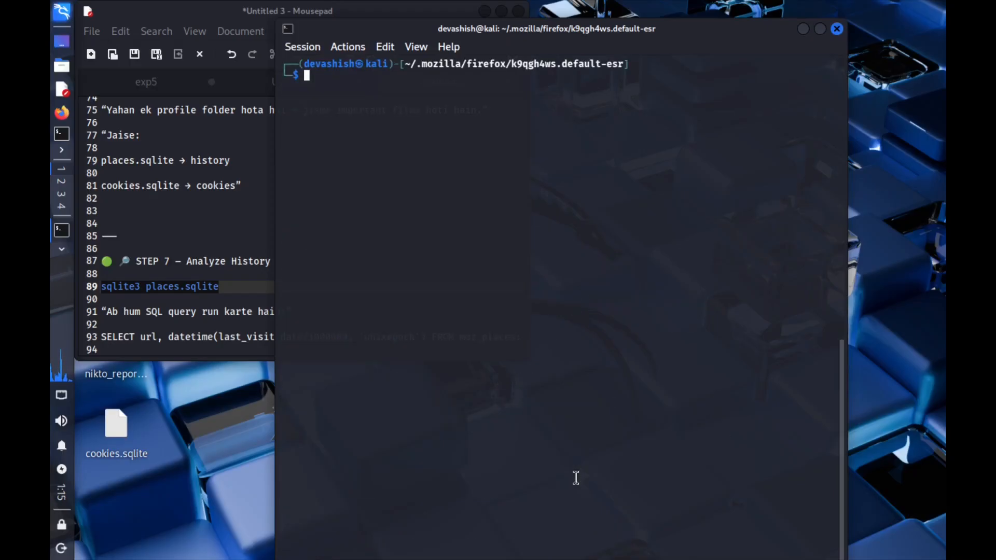
{"action": "key", "text": "ctrl+shift+v"}
{"action": "key", "text": "Return"}
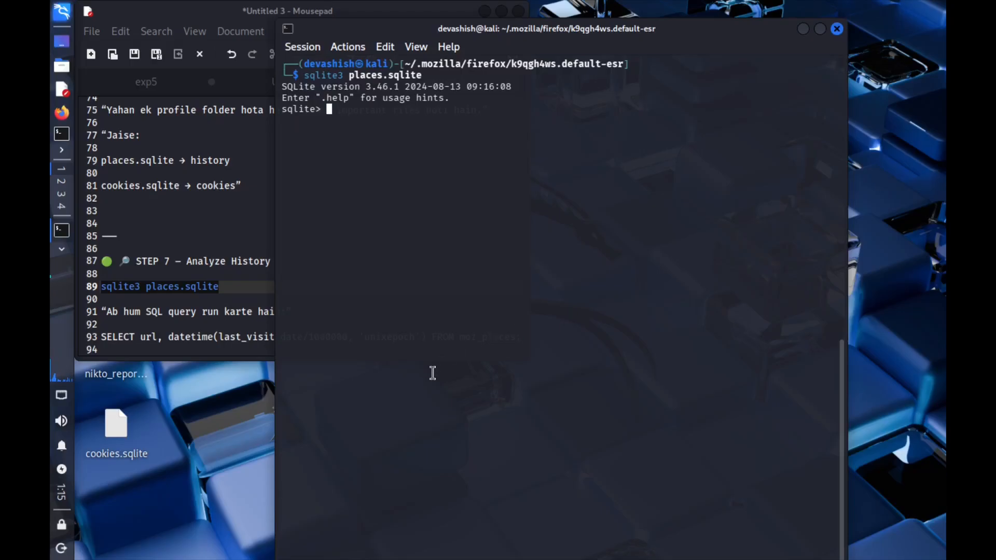
{"action": "type", "text": ".tables"}
{"action": "key", "text": "Return"}
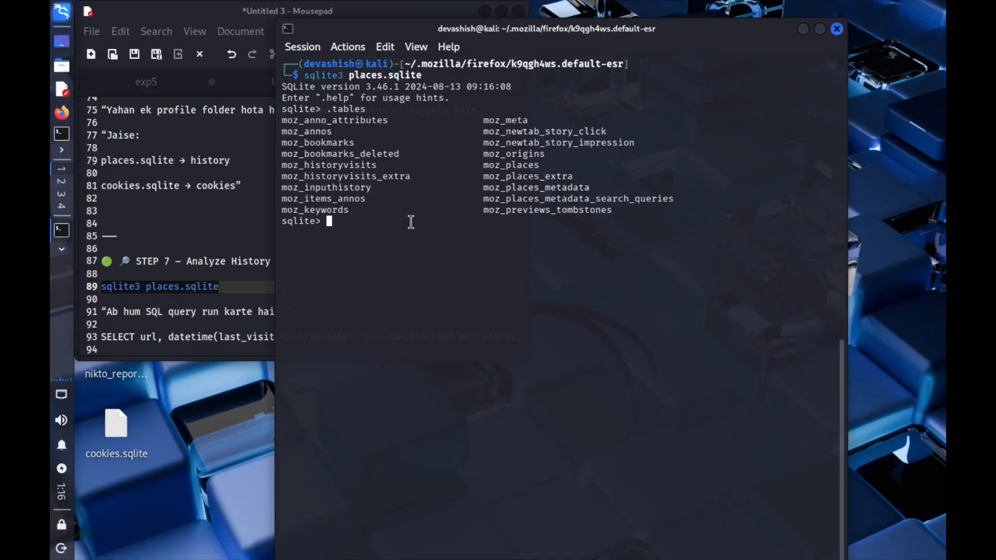
Step: Find the date-filtered moz_places query in the Step 7 notes in Mousepad
{"action": "left_click", "coordinate": [195, 231]}
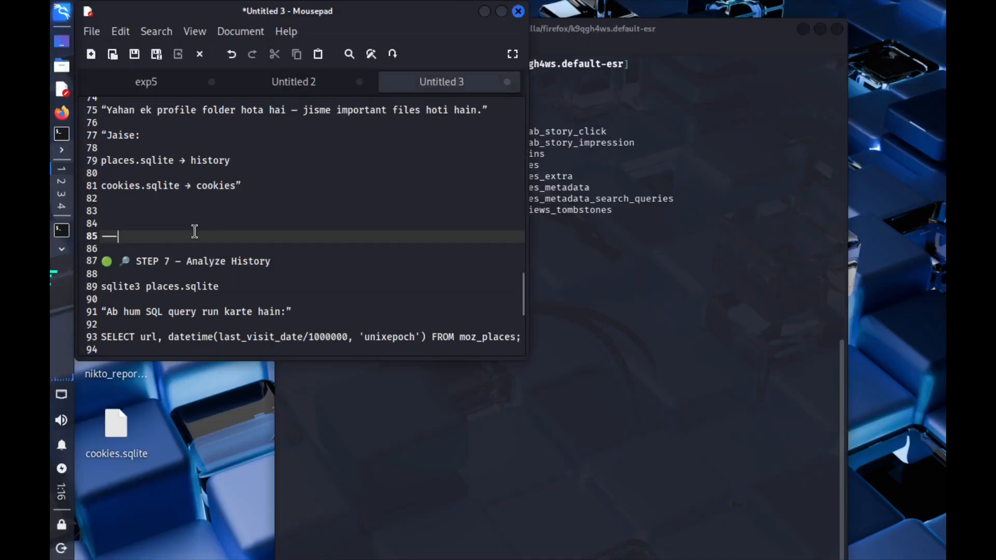
{"action": "scroll", "coordinate": [195, 230], "scroll_direction": "down", "scroll_amount": 2}
{"action": "scroll", "coordinate": [194, 231], "scroll_direction": "down", "scroll_amount": 2}
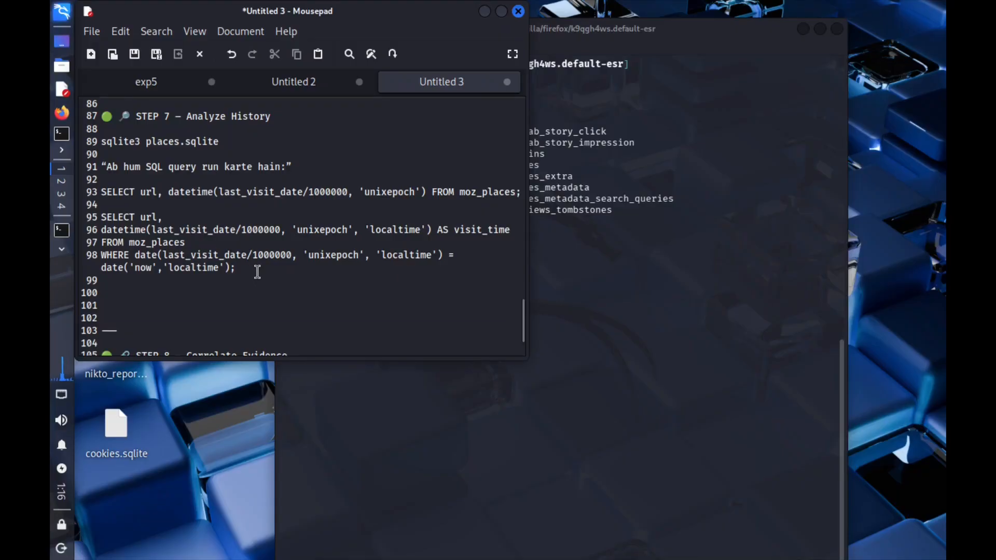
{"action": "left_click_drag", "start_coordinate": [257, 270], "coordinate": [152, 229]}
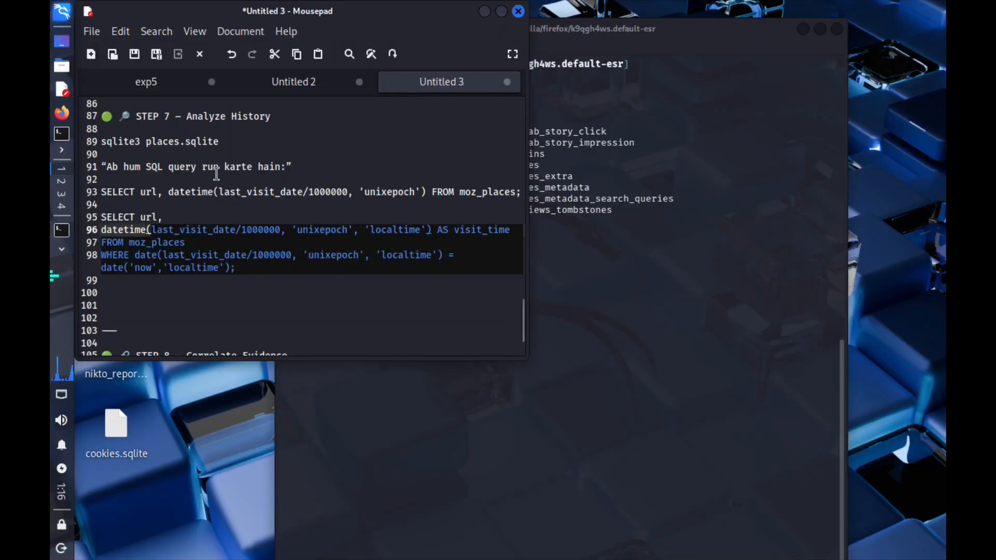
{"action": "left_click_drag", "start_coordinate": [236, 268], "coordinate": [90, 219]}
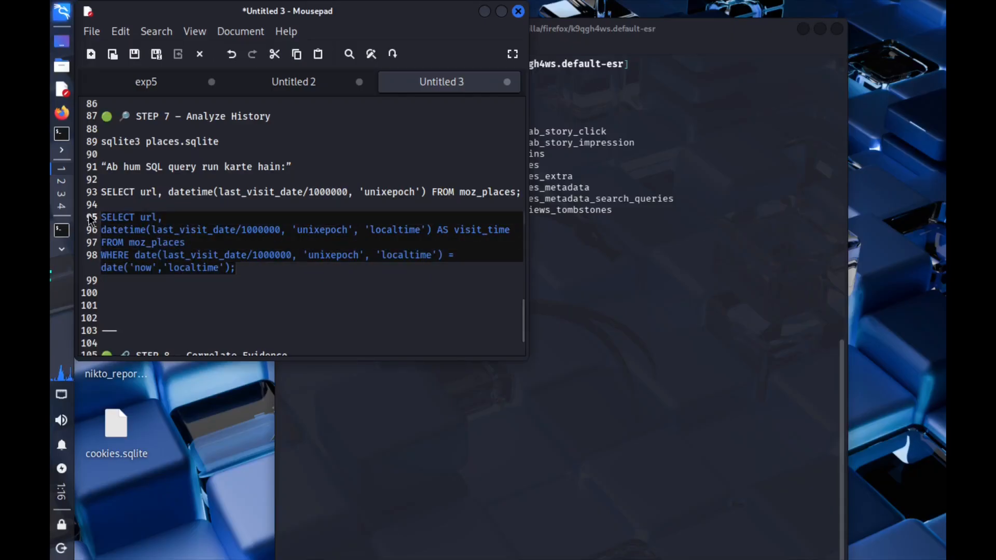
{"action": "left_click", "coordinate": [677, 377]}
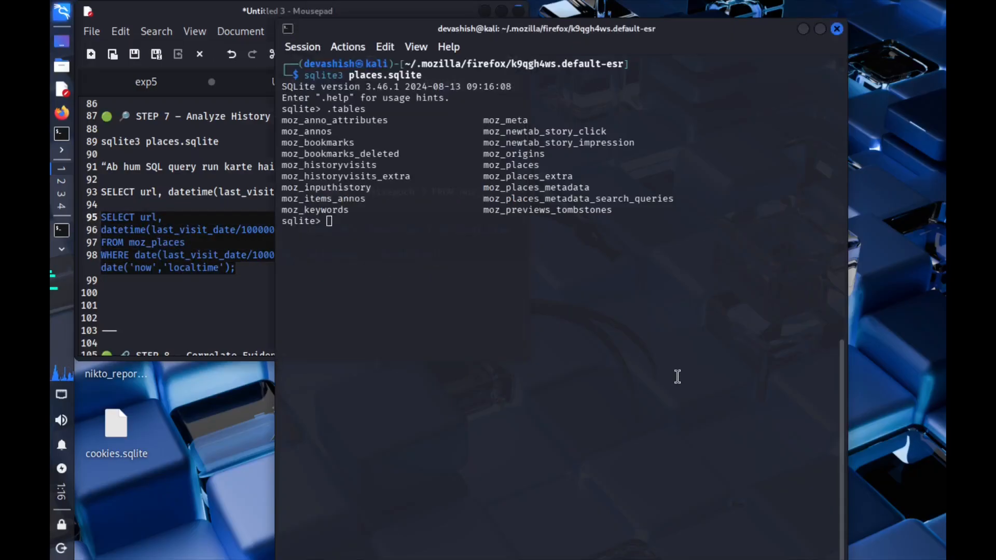
{"action": "key", "text": "ctrl+shift+v"}
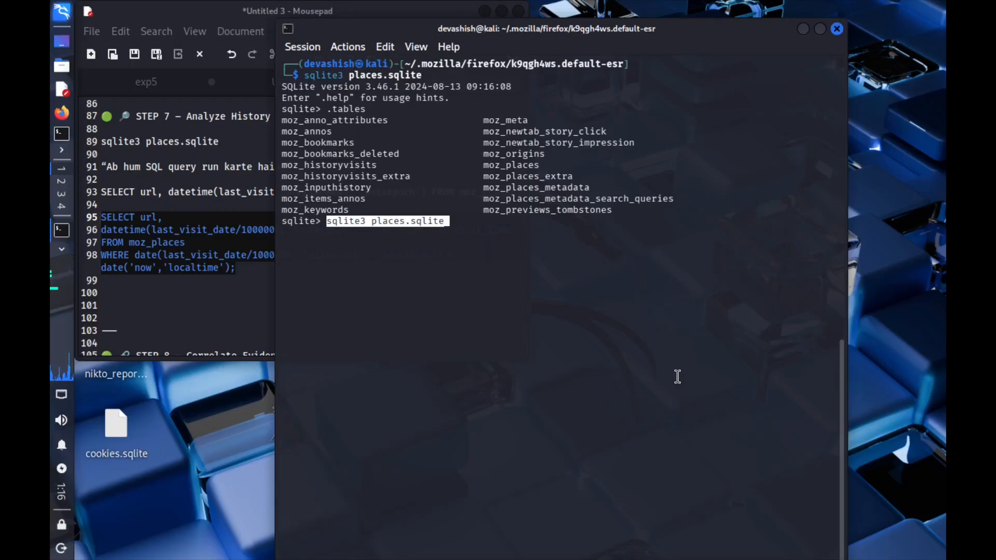
{"action": "key", "text": "BackSpace"}
{"action": "key", "text": "BackSpace"}
{"action": "key", "text": "BackSpace"}
{"action": "key", "text": "BackSpace"}
{"action": "key", "text": "BackSpace"}
{"action": "key", "text": "BackSpace"}
{"action": "key", "text": "BackSpace"}
{"action": "key", "text": "BackSpace"}
{"action": "key", "text": "BackSpace"}
{"action": "key", "text": "BackSpace"}
{"action": "key", "text": "BackSpace"}
{"action": "key", "text": "BackSpace"}
{"action": "key", "text": "BackSpace"}
{"action": "key", "text": "BackSpace"}
{"action": "key", "text": "BackSpace"}
{"action": "key", "text": "BackSpace"}
{"action": "key", "text": "BackSpace"}
{"action": "key", "text": "BackSpace"}
{"action": "key", "text": "BackSpace"}
{"action": "key", "text": "BackSpace"}
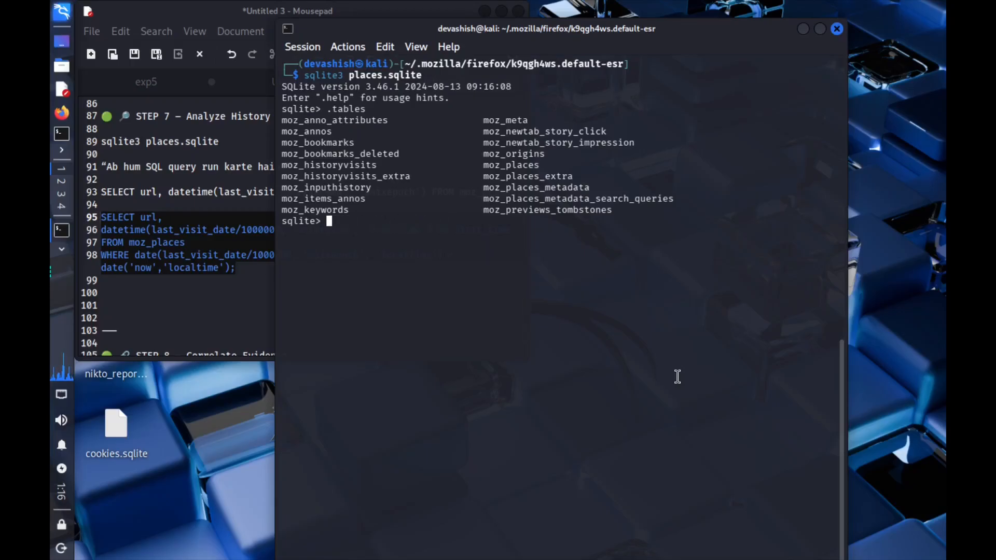
{"action": "key", "text": "ctrl+c"}
{"action": "type", "text": "qq"}
{"action": "key", "text": "BackSpace"}
{"action": "key", "text": "BackSpace"}
Step: Copy the Step 7 query on lines 95 to 98 and run it in sqlite3 to retrieve today's URLs and local visit times from moz_places
{"action": "left_click_drag", "start_coordinate": [236, 268], "coordinate": [95, 221]}
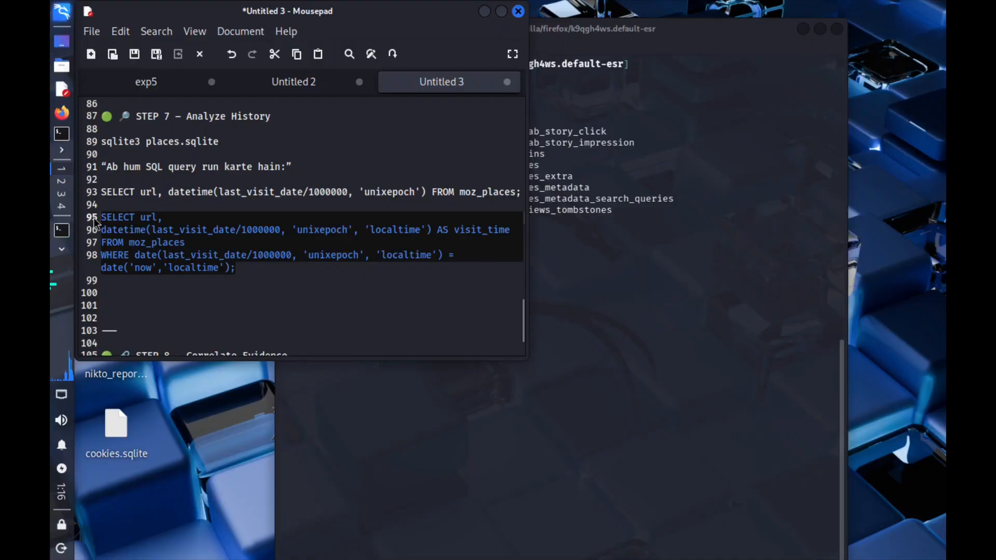
{"action": "left_click", "coordinate": [776, 274]}
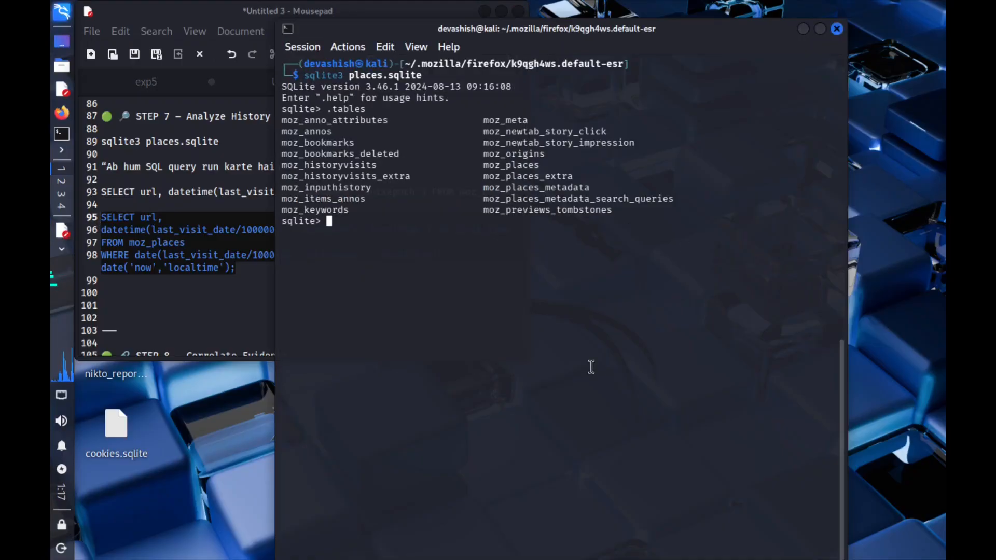
{"action": "key", "text": "ctrl+shift+v"}
{"action": "key", "text": "Return"}
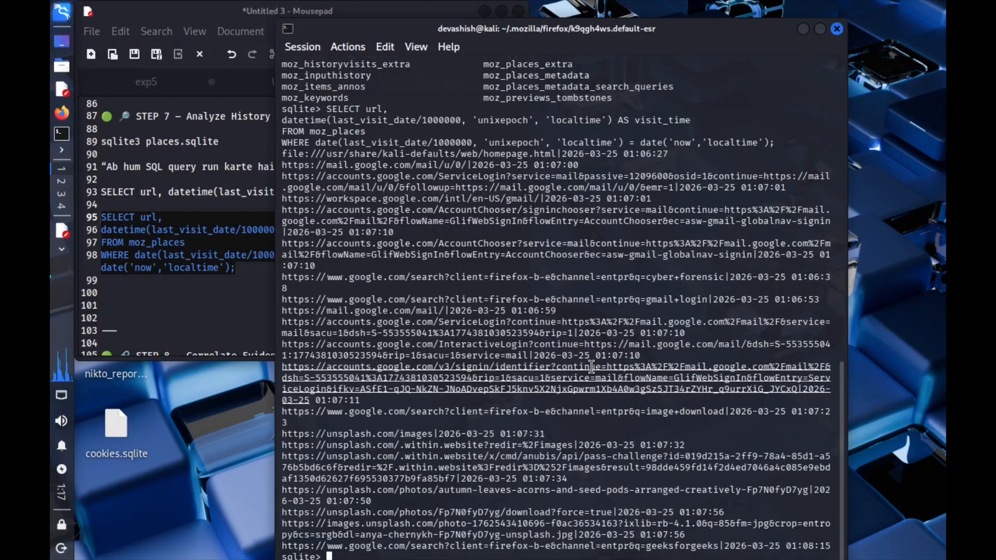
Step: Review the visited URLs and timestamps returned by the moz_places query from beginning to end
{"action": "scroll", "coordinate": [519, 270], "scroll_direction": "up", "scroll_amount": 9}
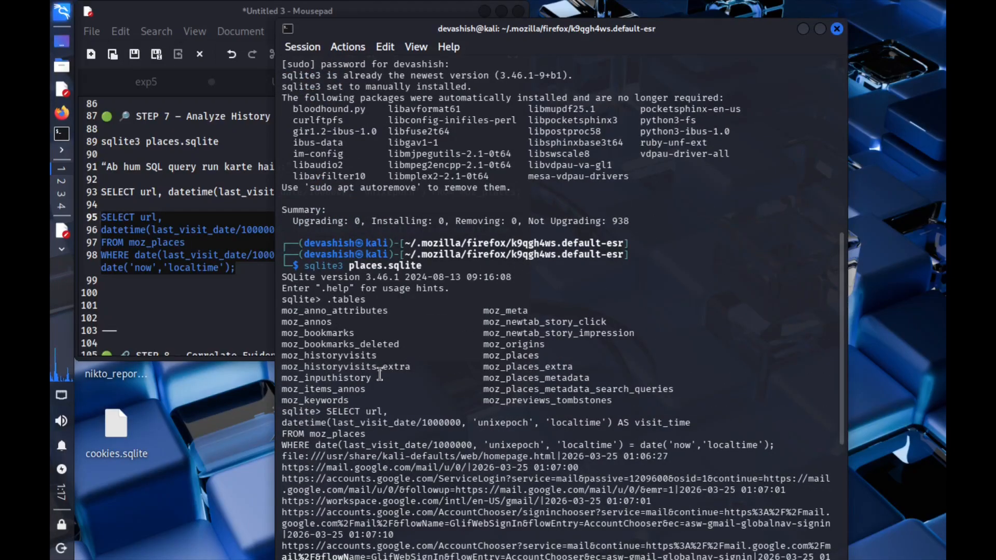
{"action": "scroll", "coordinate": [380, 374], "scroll_direction": "down", "scroll_amount": 2}
{"action": "scroll", "coordinate": [380, 375], "scroll_direction": "down", "scroll_amount": 1}
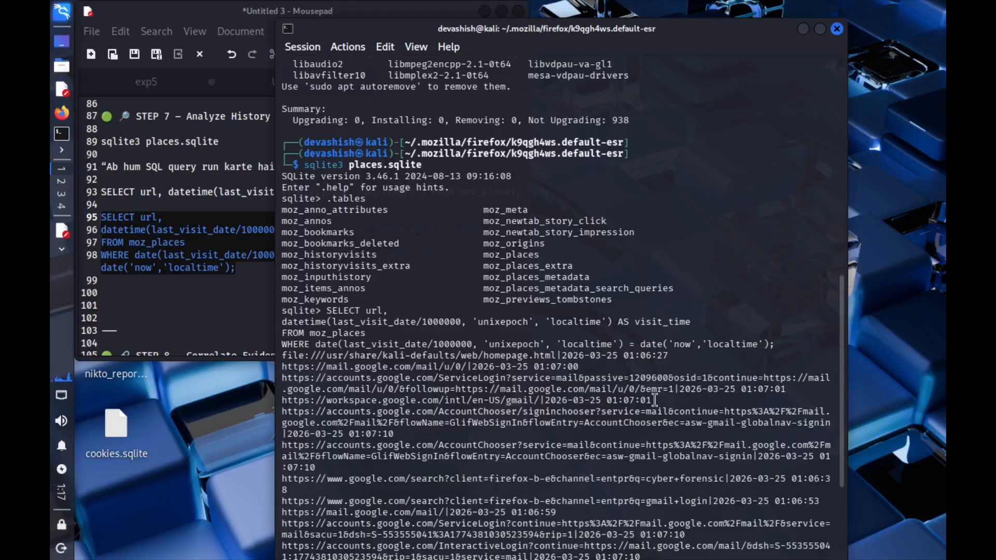
{"action": "scroll", "coordinate": [654, 400], "scroll_direction": "down", "scroll_amount": 3}
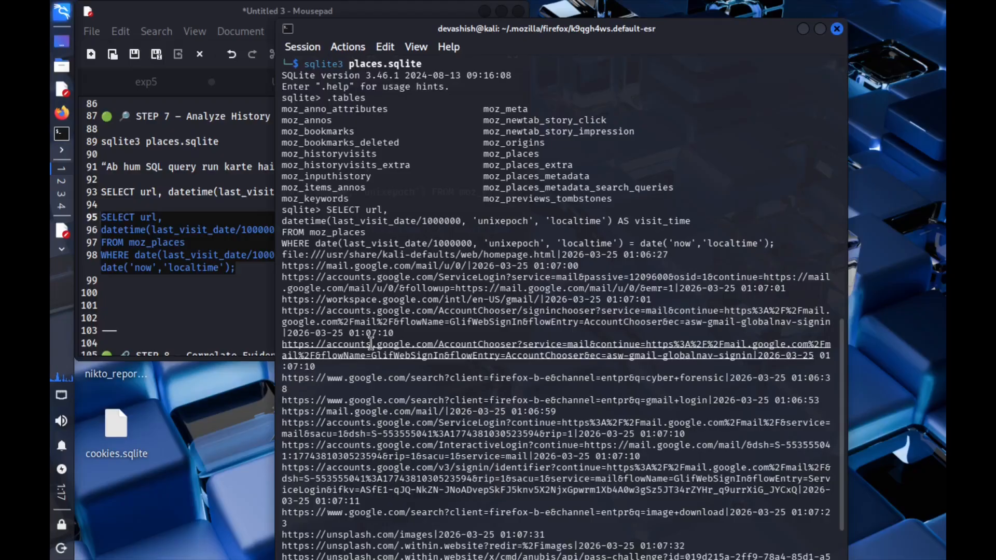
{"action": "scroll", "coordinate": [370, 344], "scroll_direction": "down", "scroll_amount": 3}
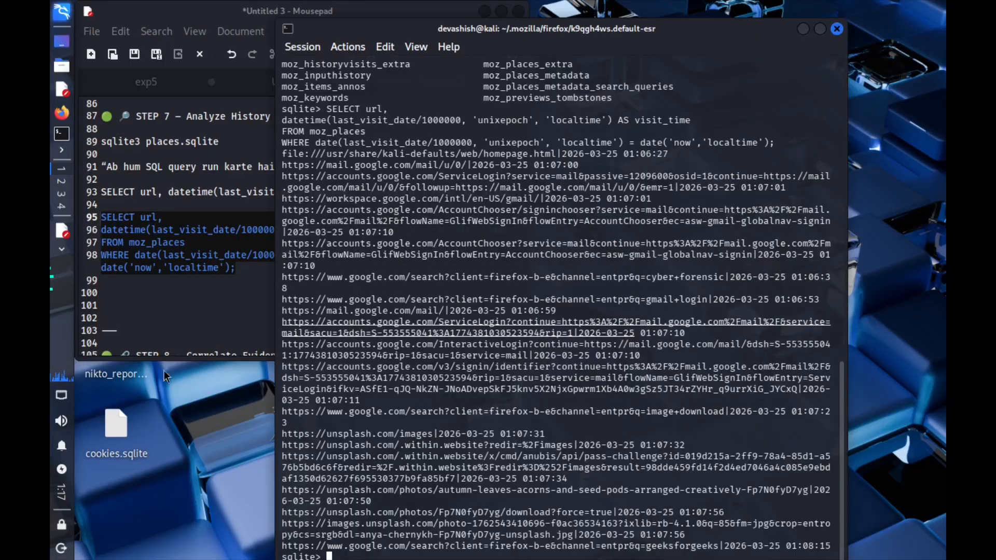
Step: Read the Step 8 Correlate Evidence notes in Mousepad and minimize its window
{"action": "left_click", "coordinate": [198, 314]}
{"action": "scroll", "coordinate": [198, 314], "scroll_direction": "down", "scroll_amount": 2}
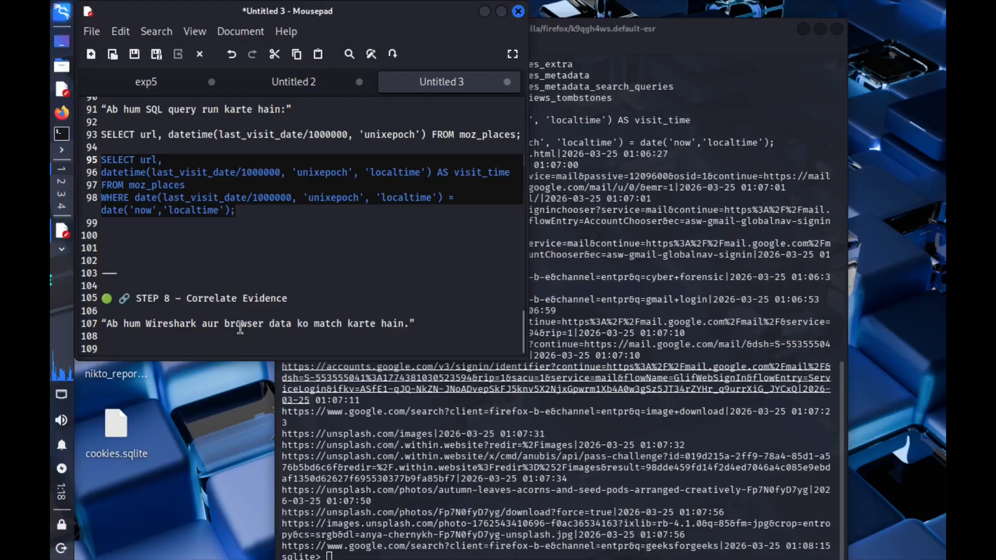
{"action": "scroll", "coordinate": [240, 328], "scroll_direction": "up", "scroll_amount": 7}
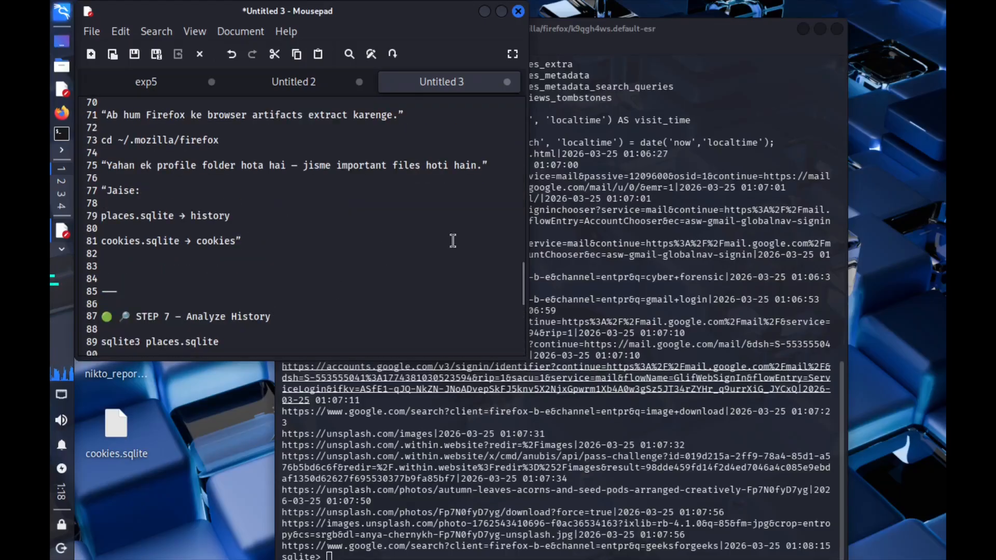
{"action": "left_click", "coordinate": [484, 12]}
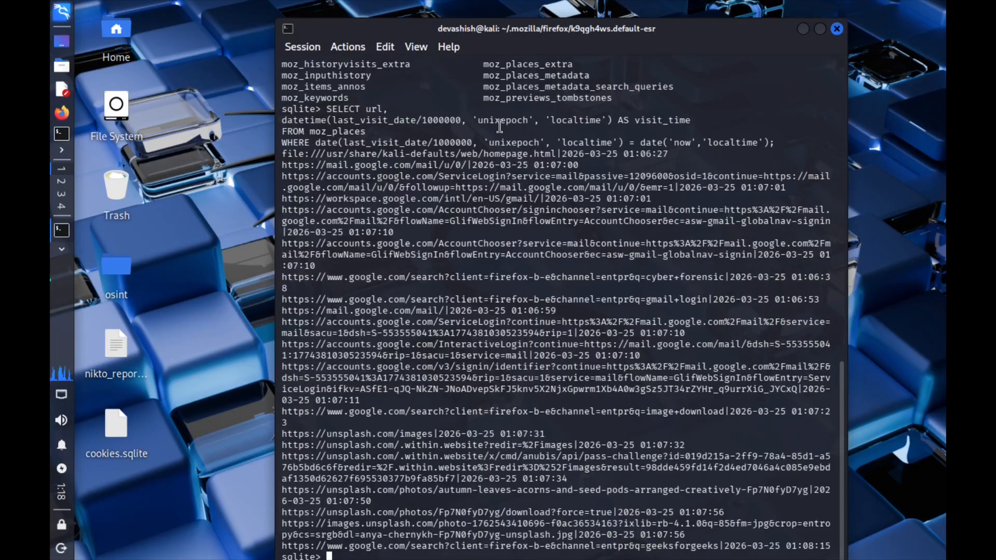
Step: Recheck the history query output and try to leave the sqlite3 session with quit
{"action": "scroll", "coordinate": [500, 126], "scroll_direction": "up", "scroll_amount": 6}
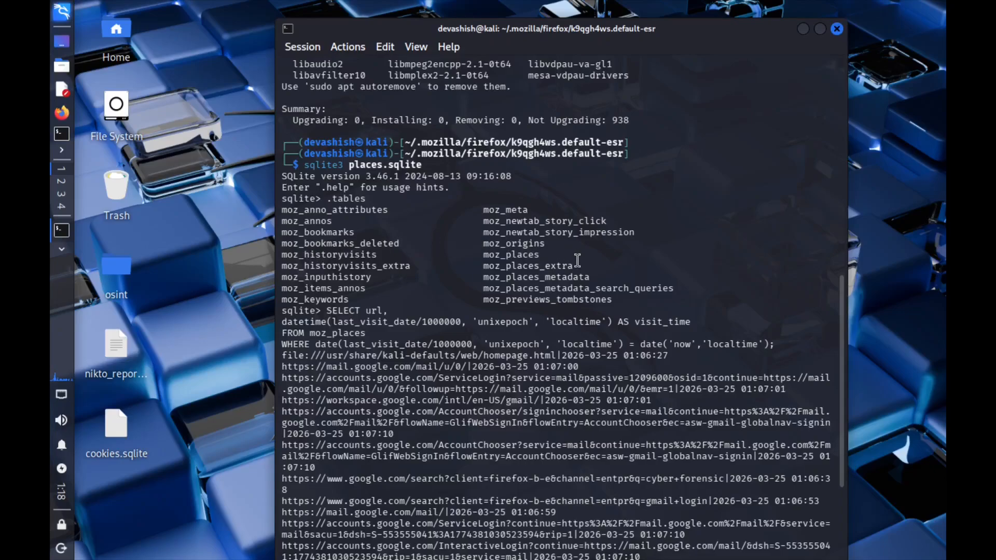
{"action": "scroll", "coordinate": [577, 261], "scroll_direction": "down", "scroll_amount": 6}
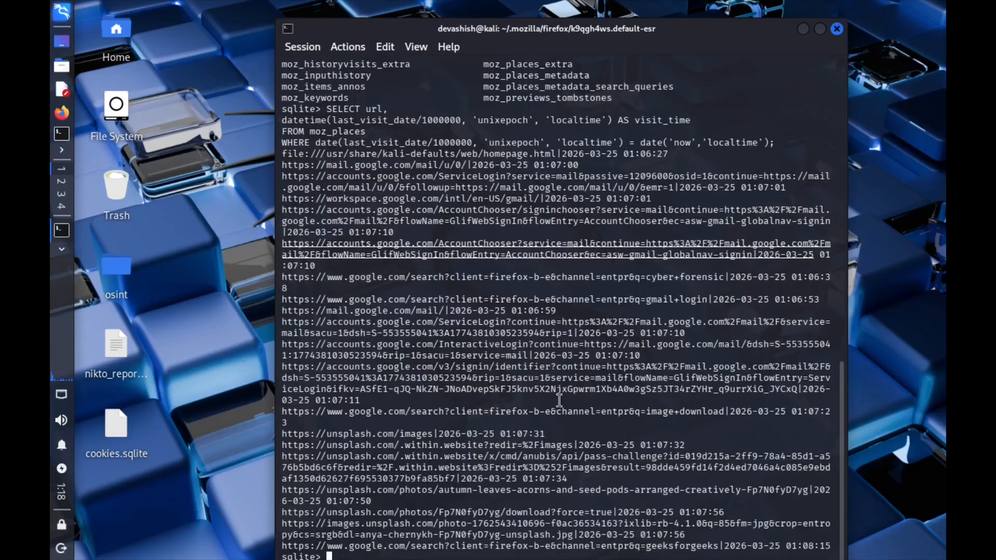
{"action": "type", "text": "c"}
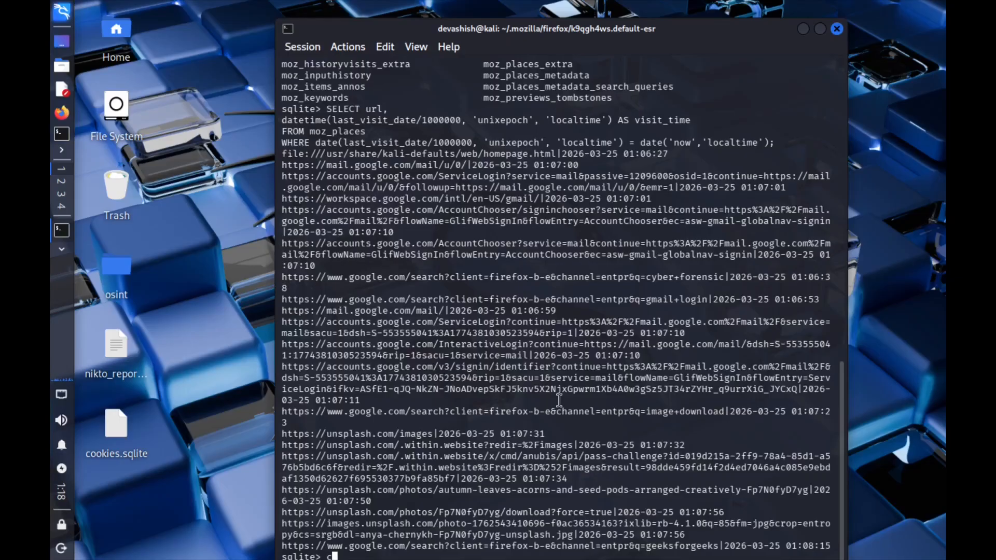
{"action": "key", "text": "BackSpace"}
{"action": "type", "text": "quit"}
{"action": "key", "text": "Return"}
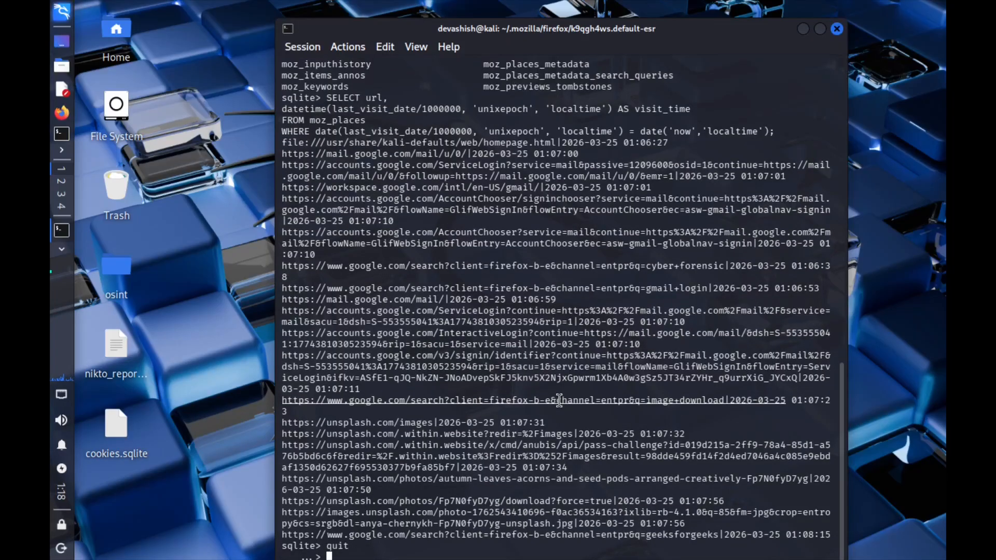